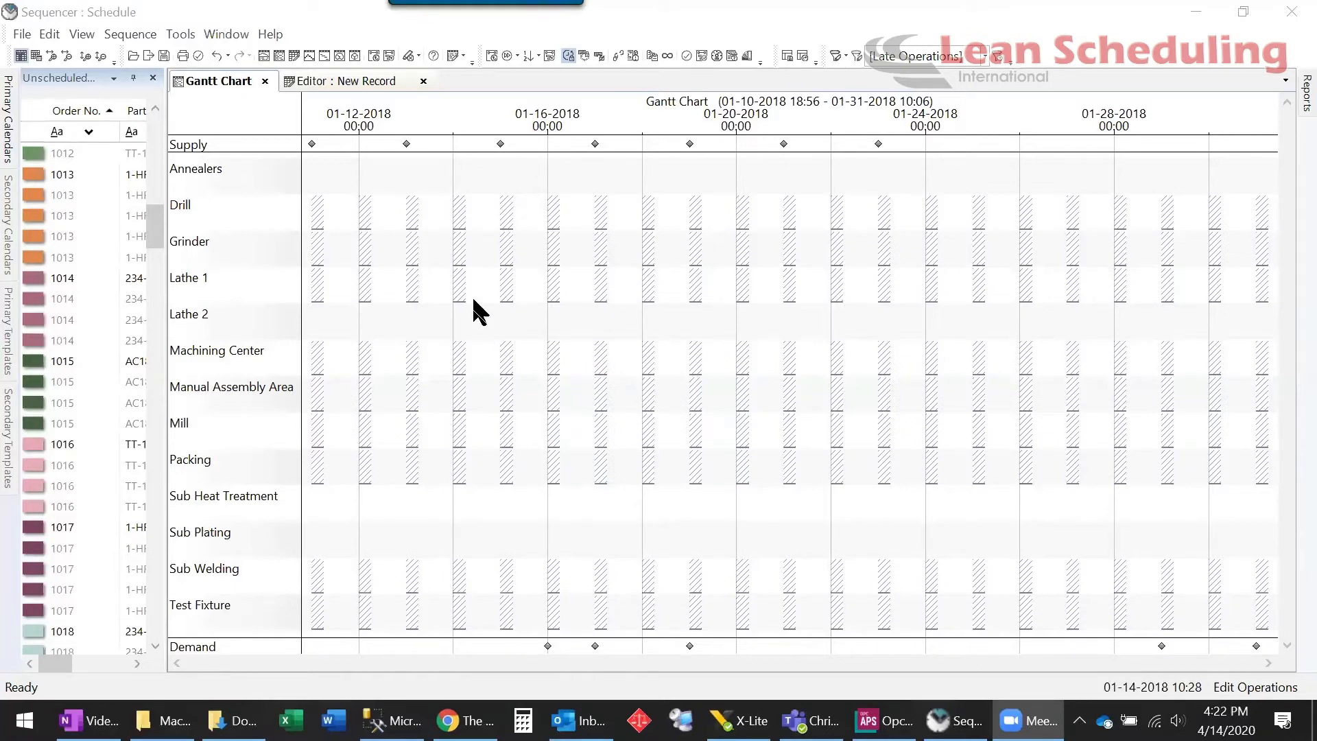
Bring order 1025 into view, widen the unscheduled list, and drop its Turn Diameter operation on Lathe 1
drag(153, 217, 162, 308)
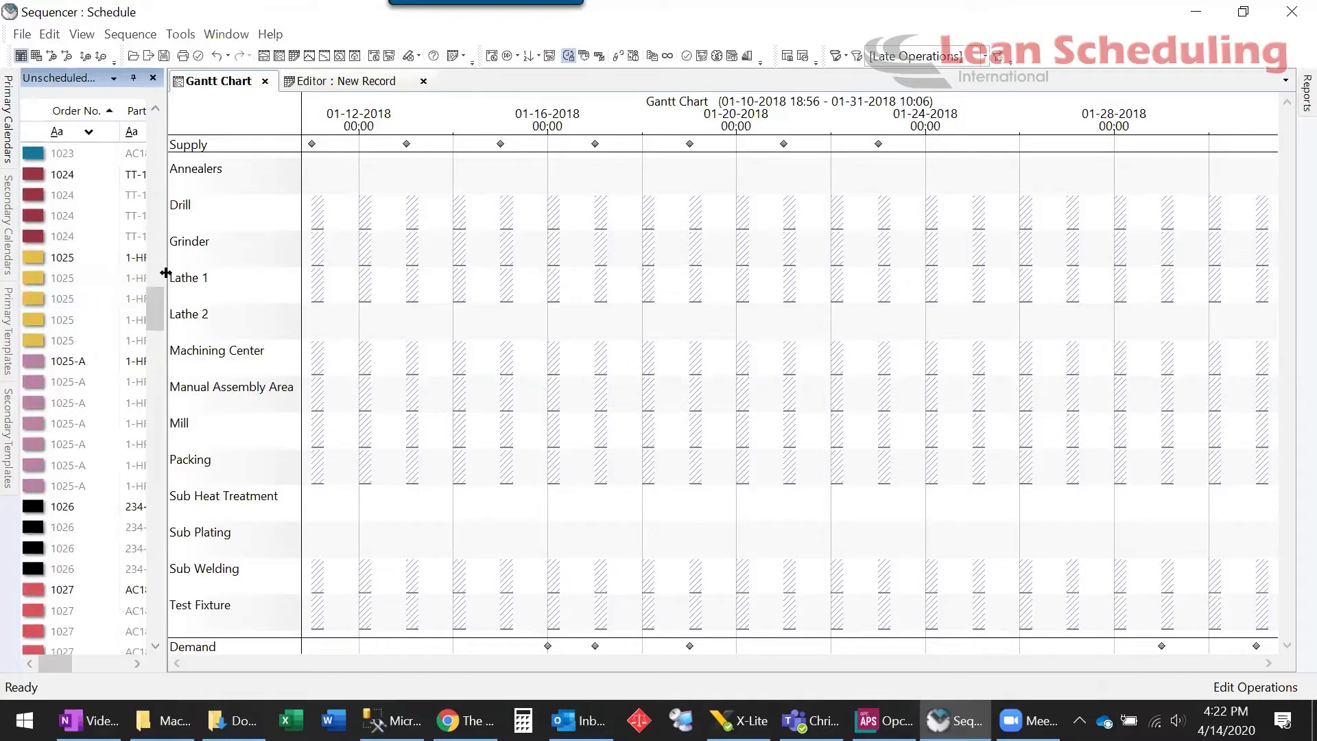
drag(249, 286, 288, 287)
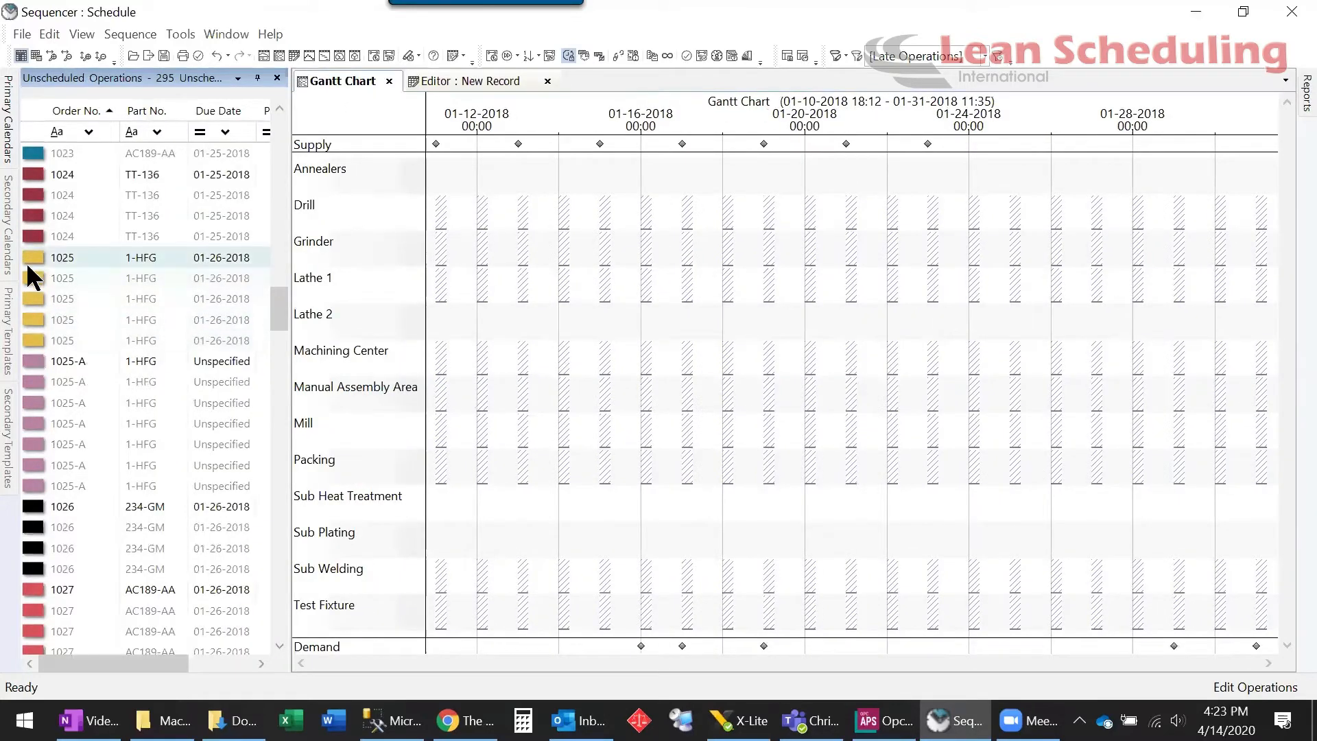
drag(28, 254, 583, 287)
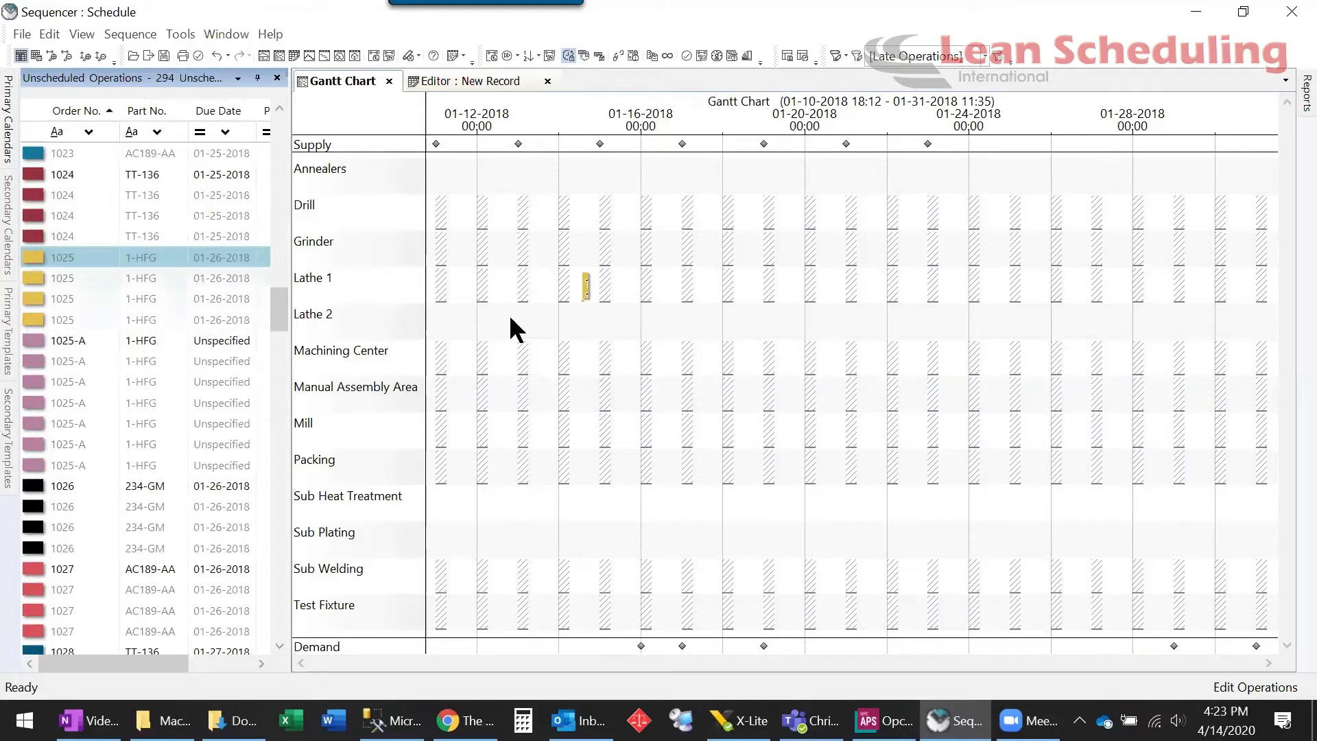
Place order 1025's remaining operations bi-directionally around the Lathe 1 Turn Diameter operation
right_click(583, 286)
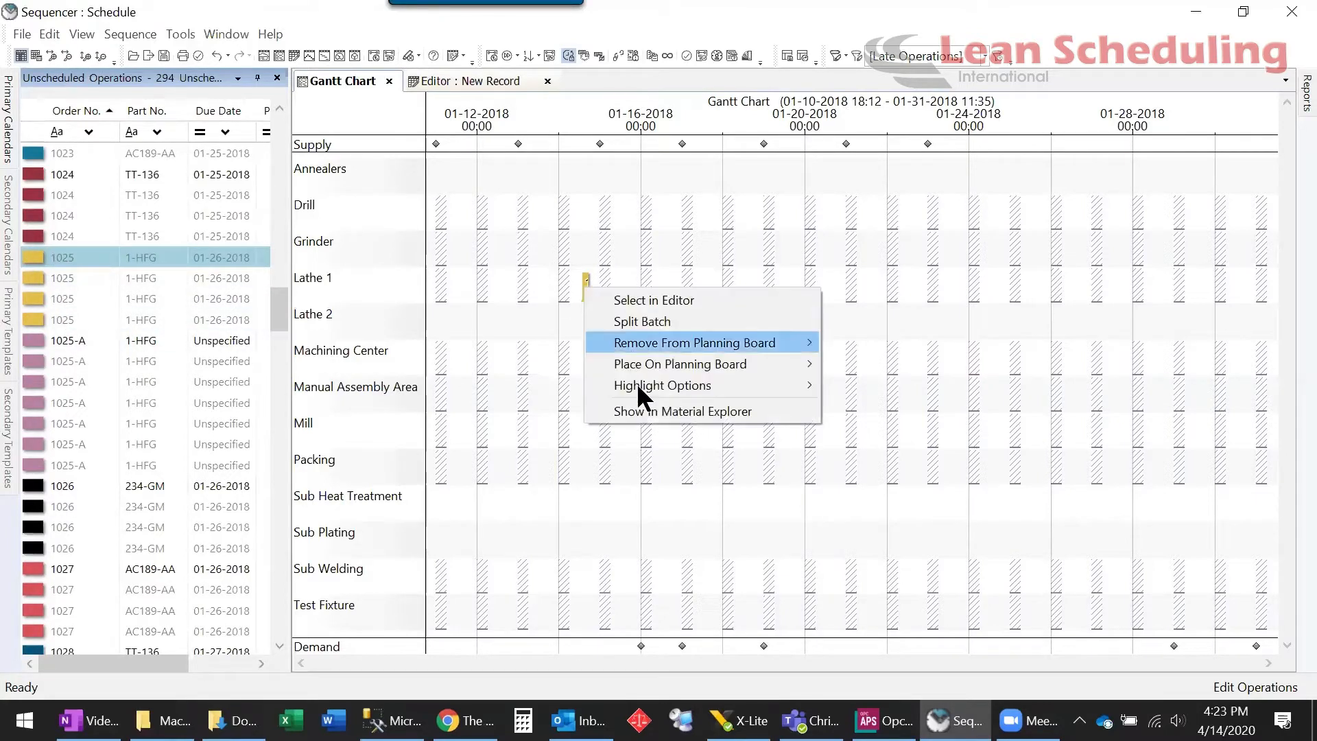
mouse_move(652, 369)
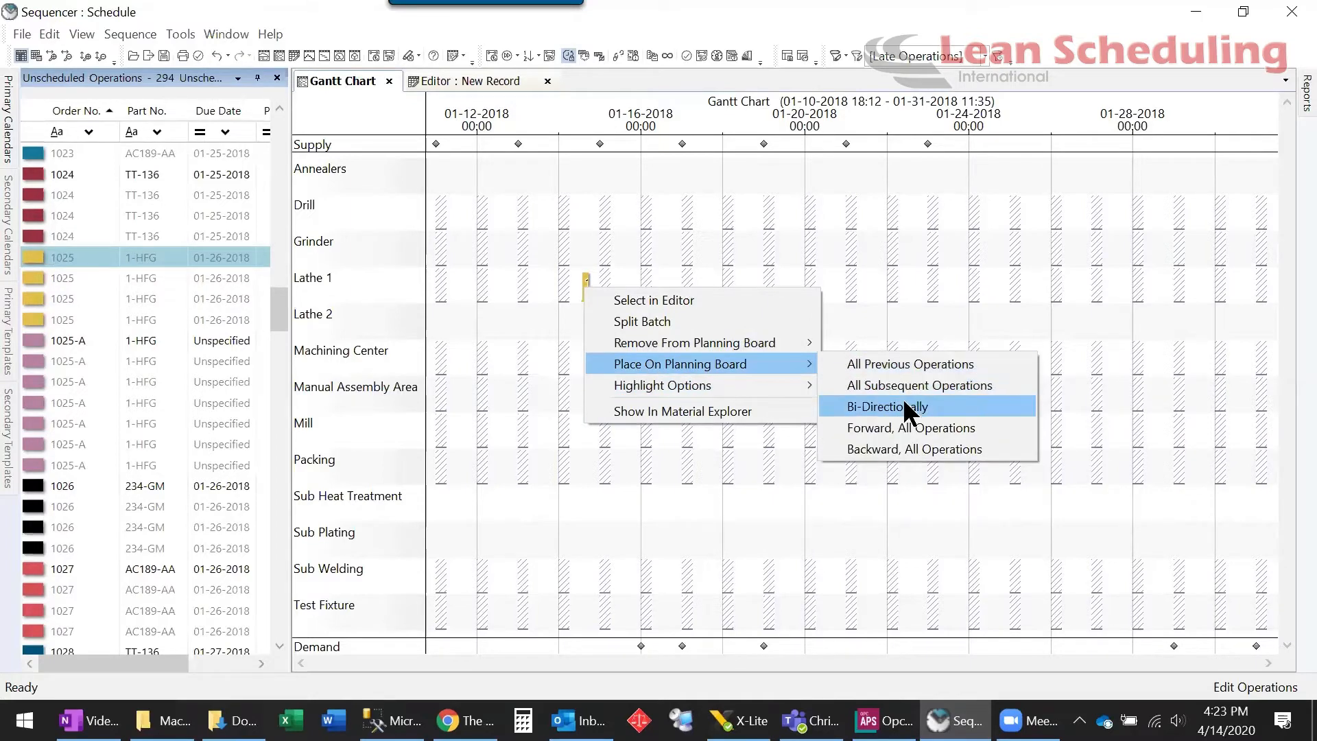
click(904, 405)
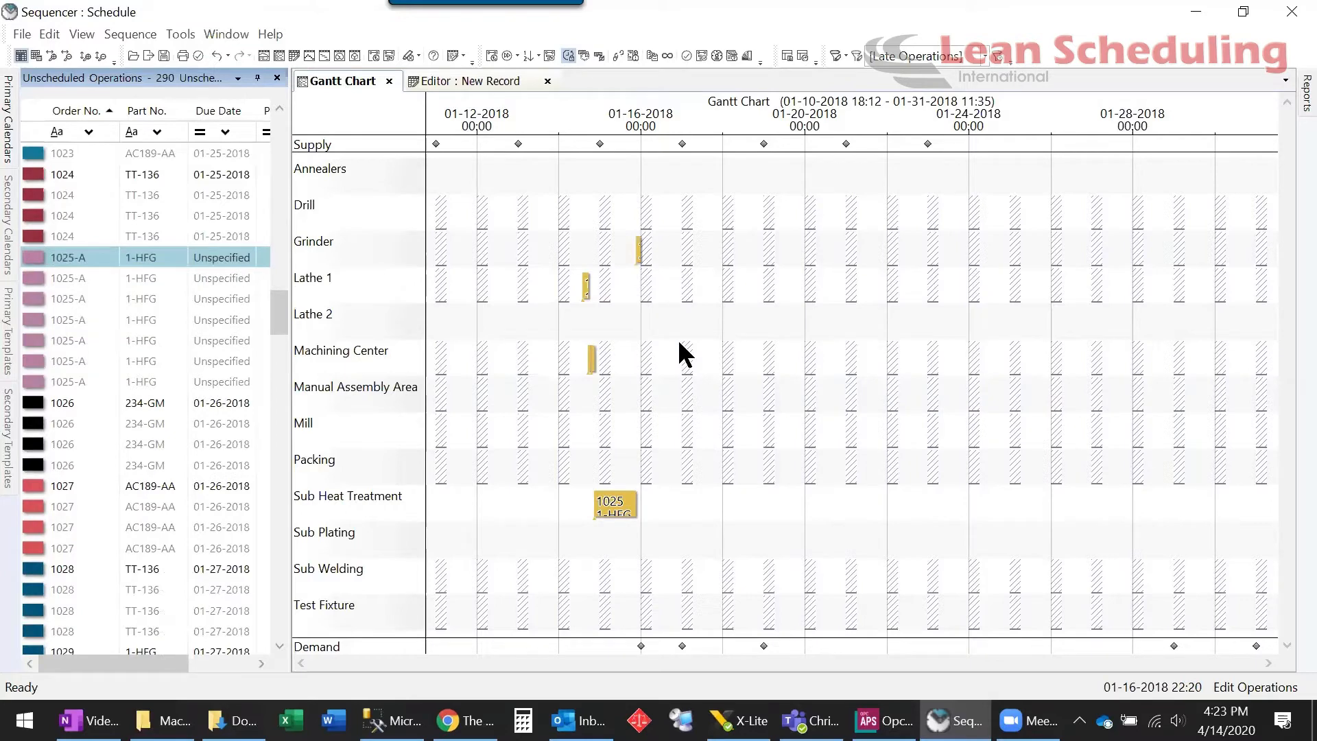
Move order 1025's Turn Diameter operation from Lathe 1 to the Machining Center at 01-15 06:00
scroll(680, 343, up, 2)
drag(596, 659, 496, 659)
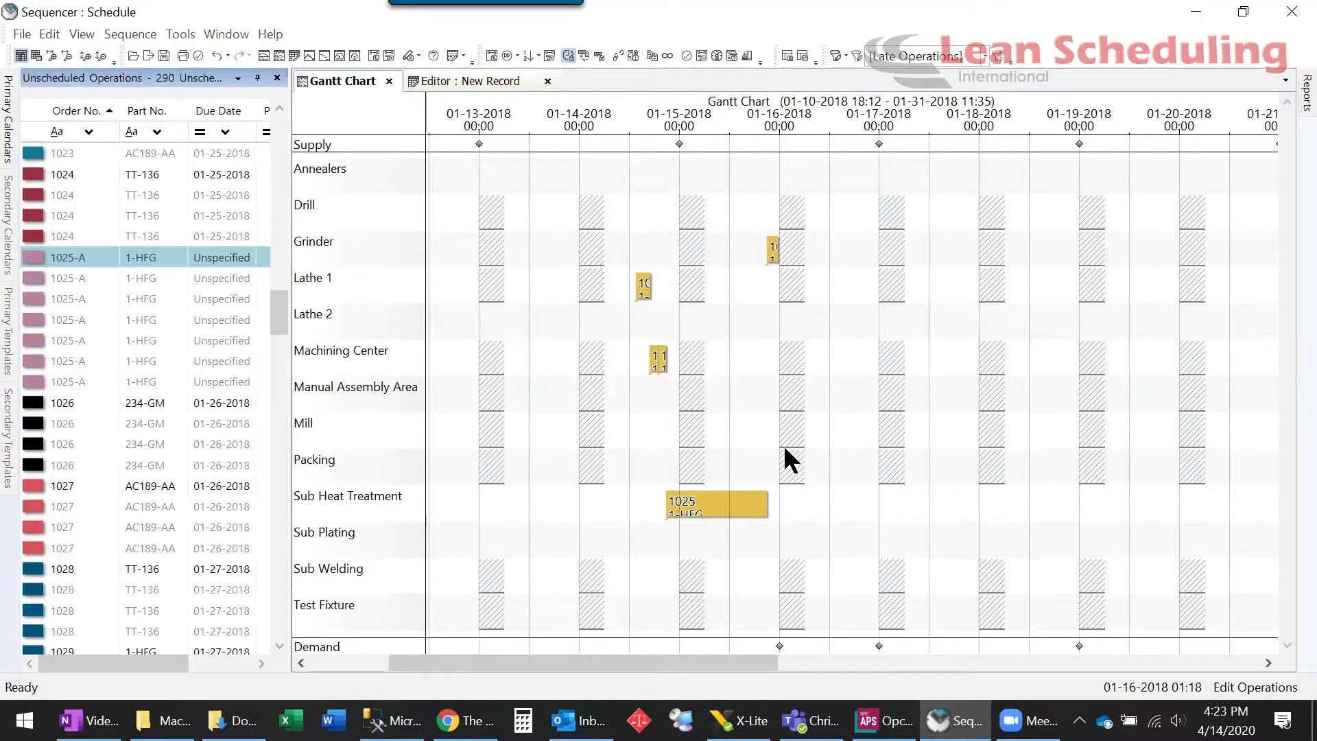
mouse_move(644, 284)
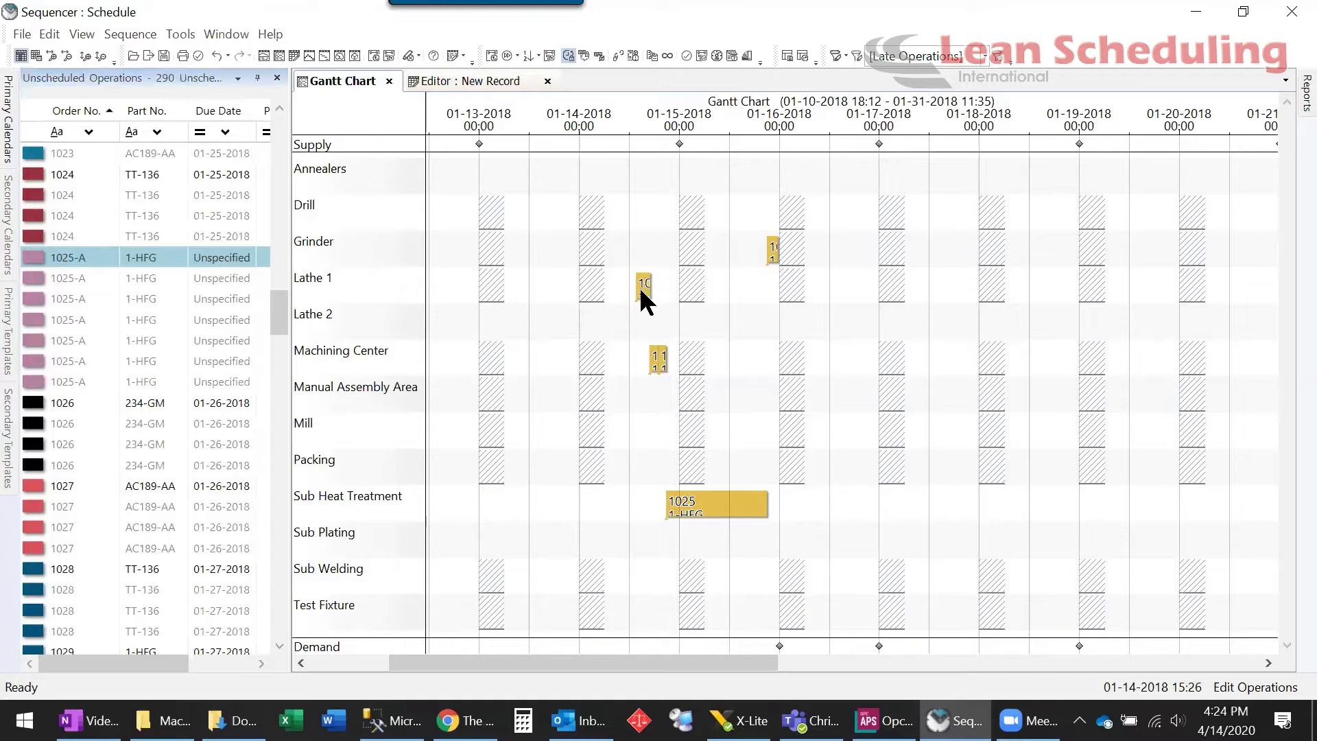
drag(640, 330, 637, 357)
mouse_move(645, 362)
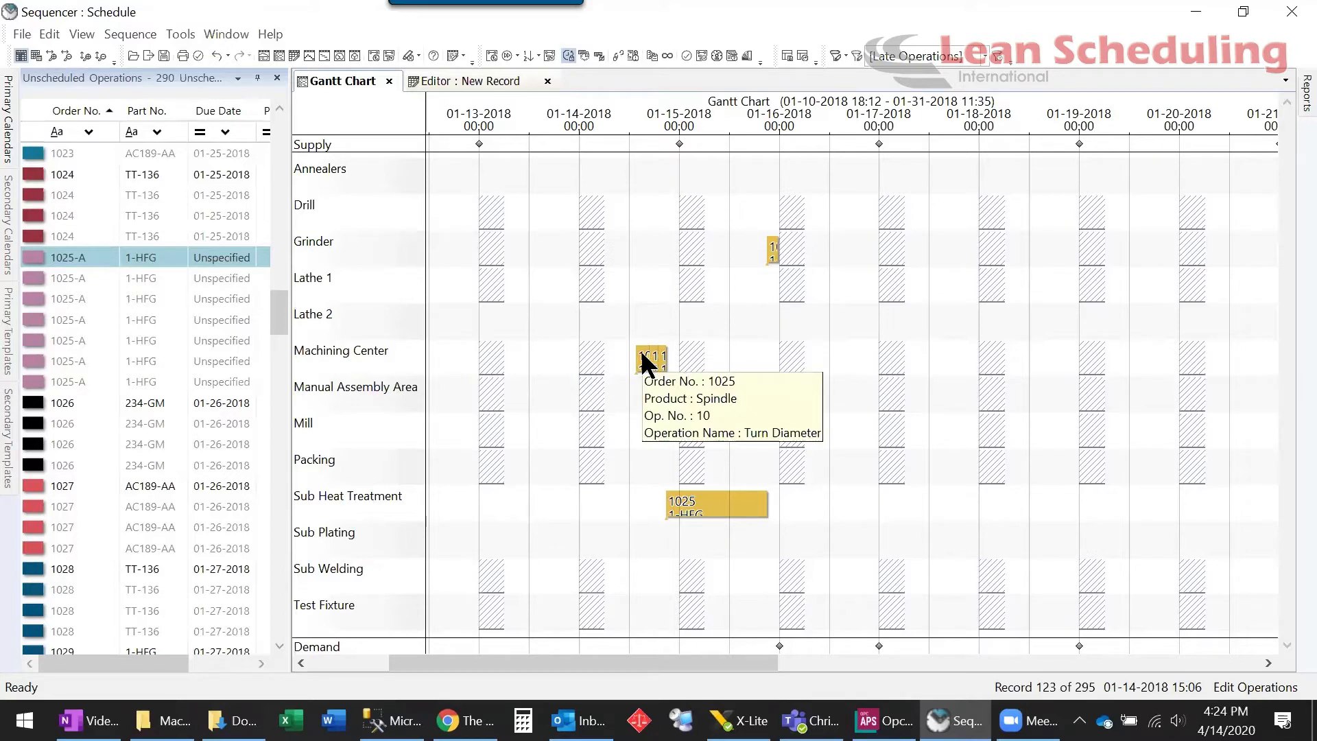
drag(650, 364, 706, 359)
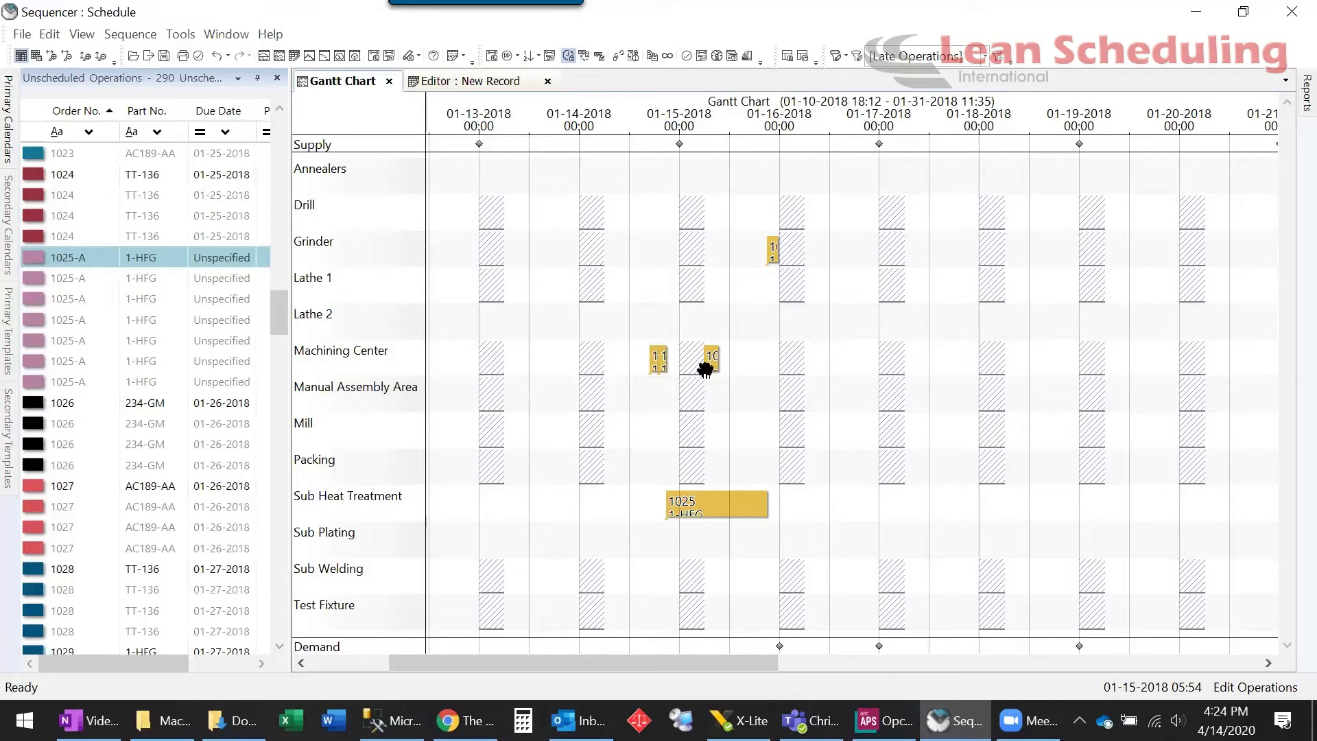
Lock order 1025's Turn Diameter operation at its current time
double_click(706, 358)
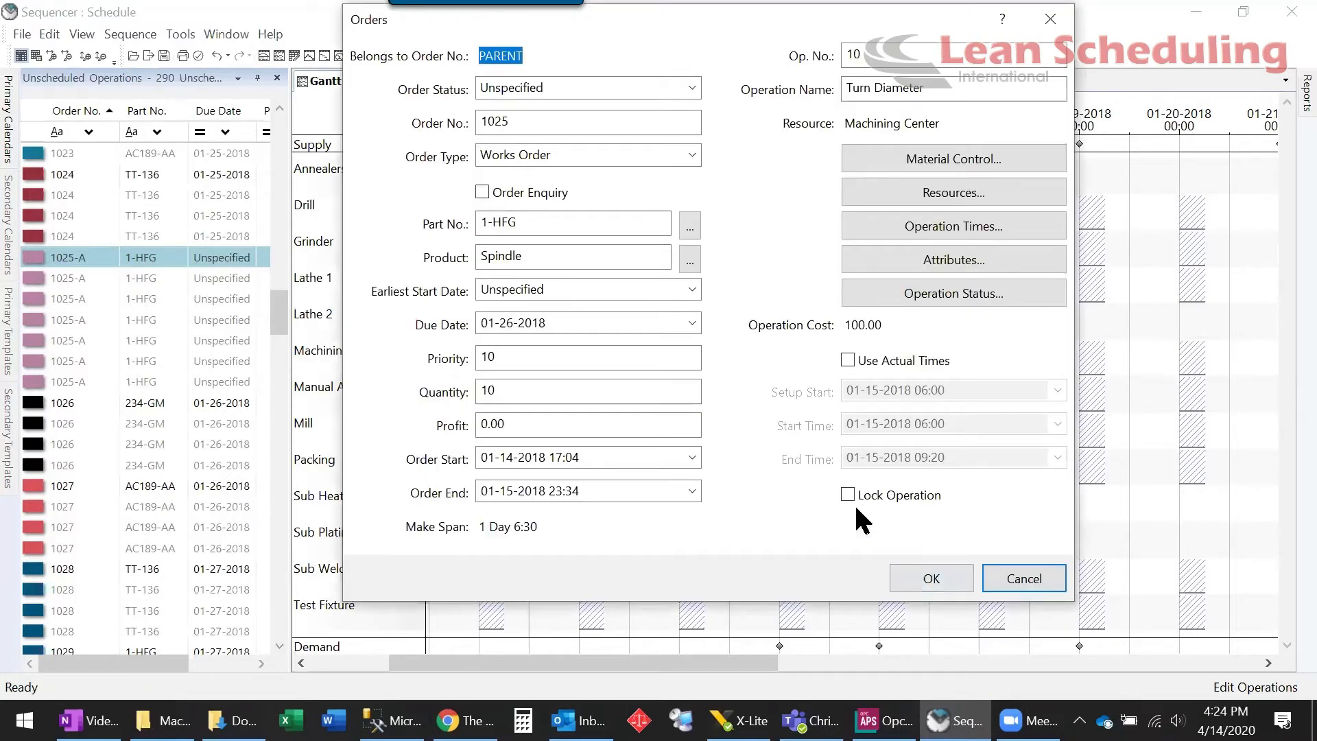
click(849, 498)
click(927, 578)
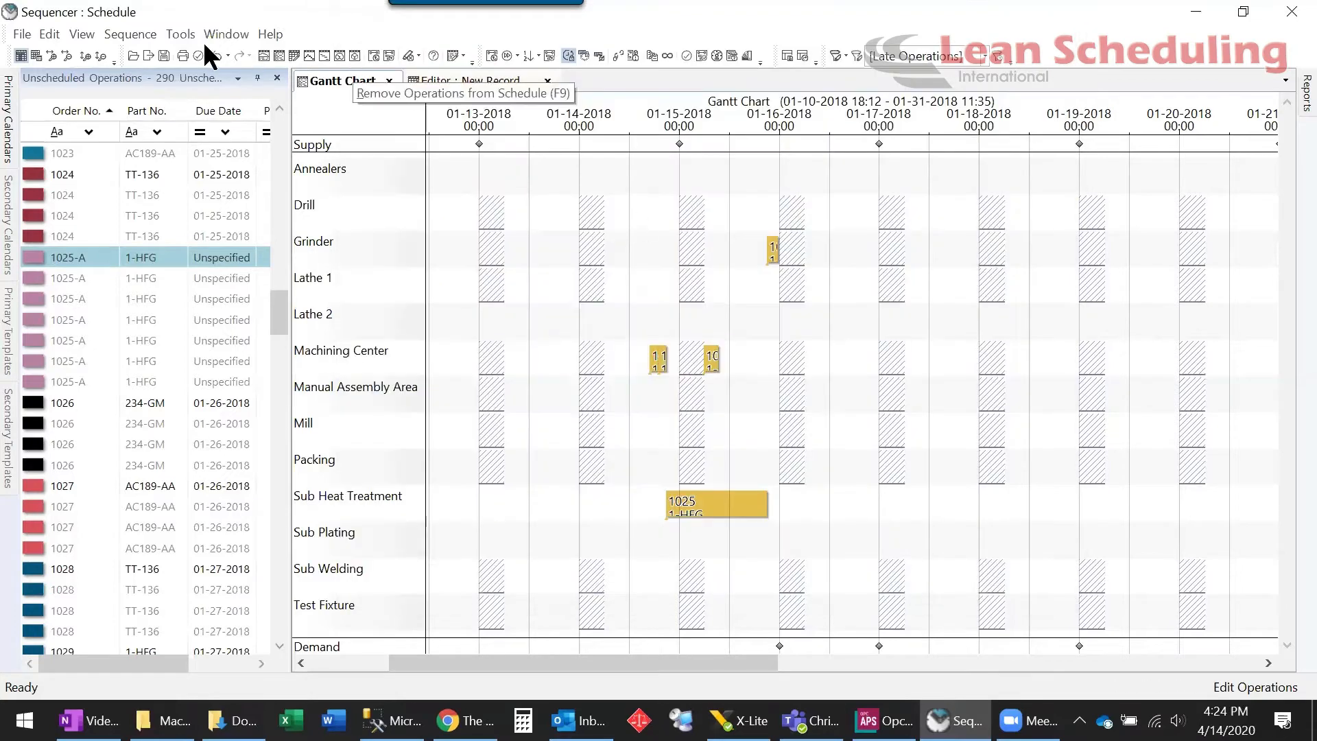
Run Tools > Repair Schedule so the clashing 1025 operations shift later
click(177, 34)
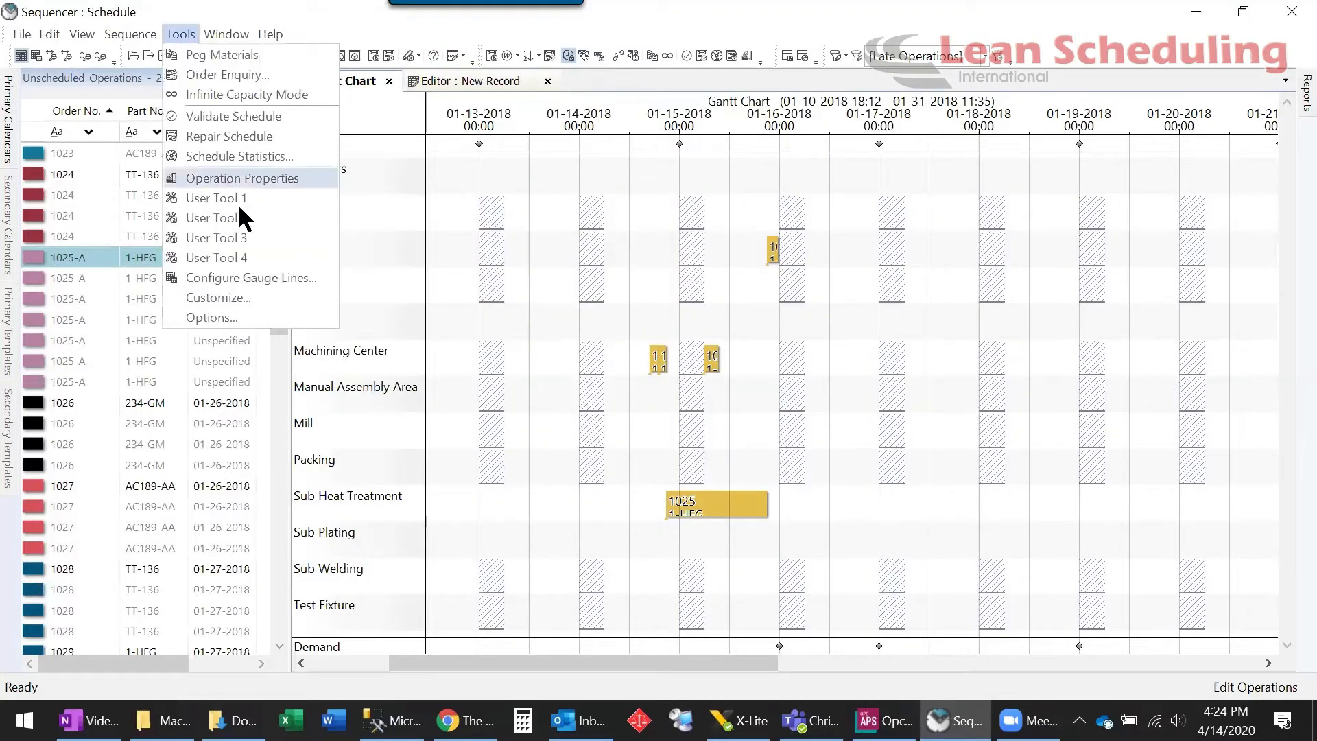
click(230, 136)
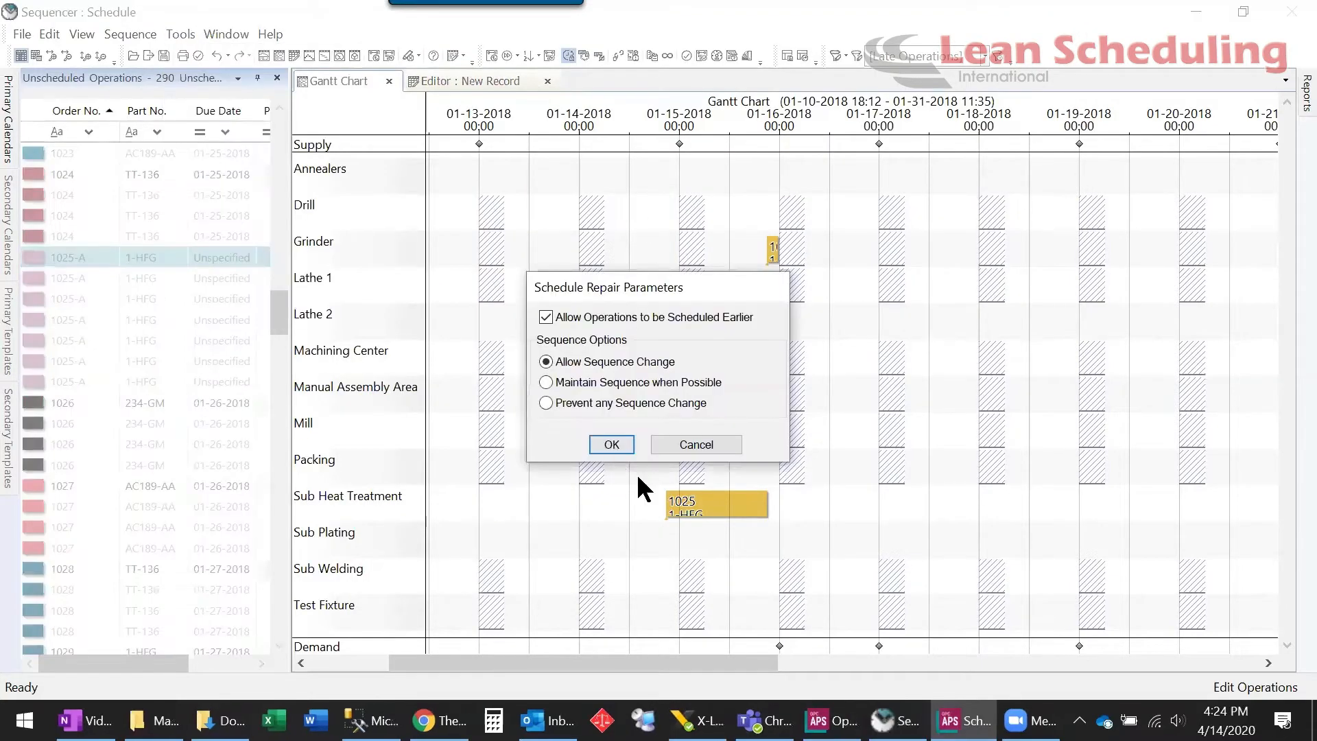
click(611, 442)
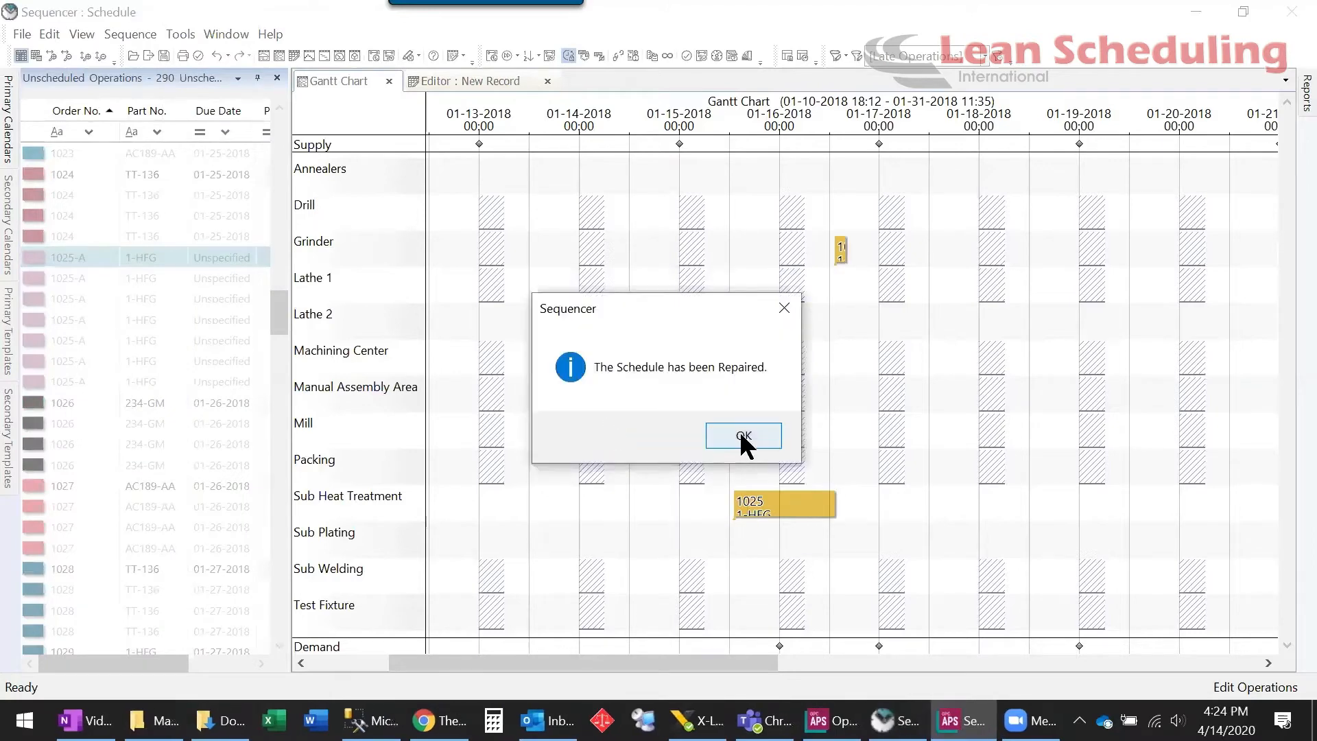
click(742, 438)
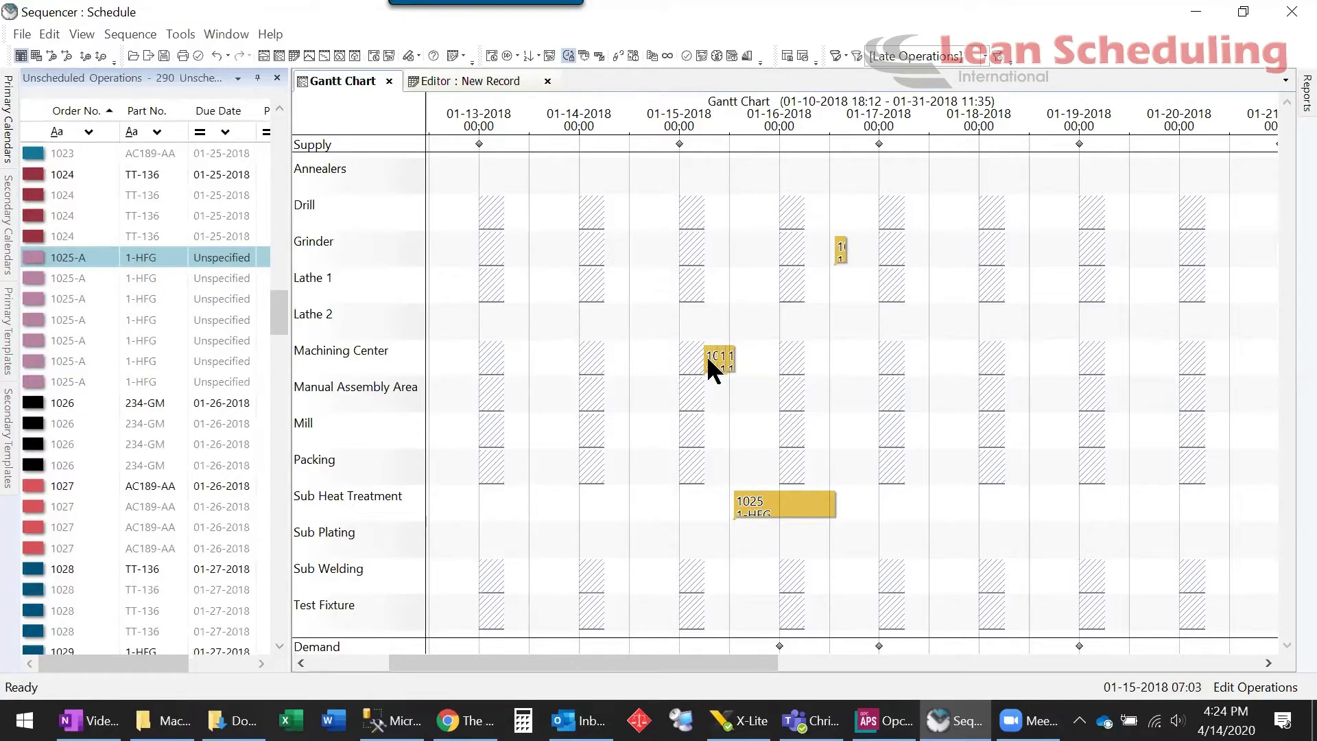
Remove all order 1025 operations from the schedule with Remove Operations from Schedule (F9)
mouse_move(708, 362)
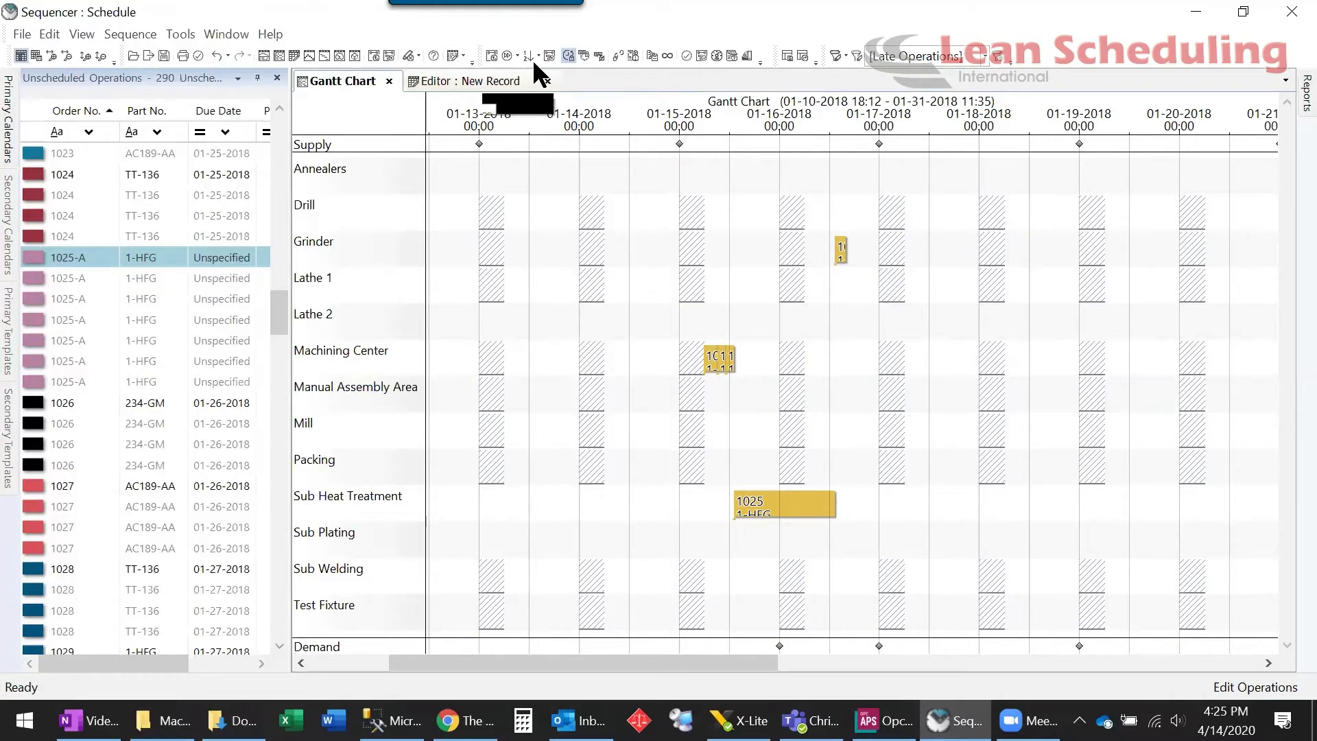
click(490, 55)
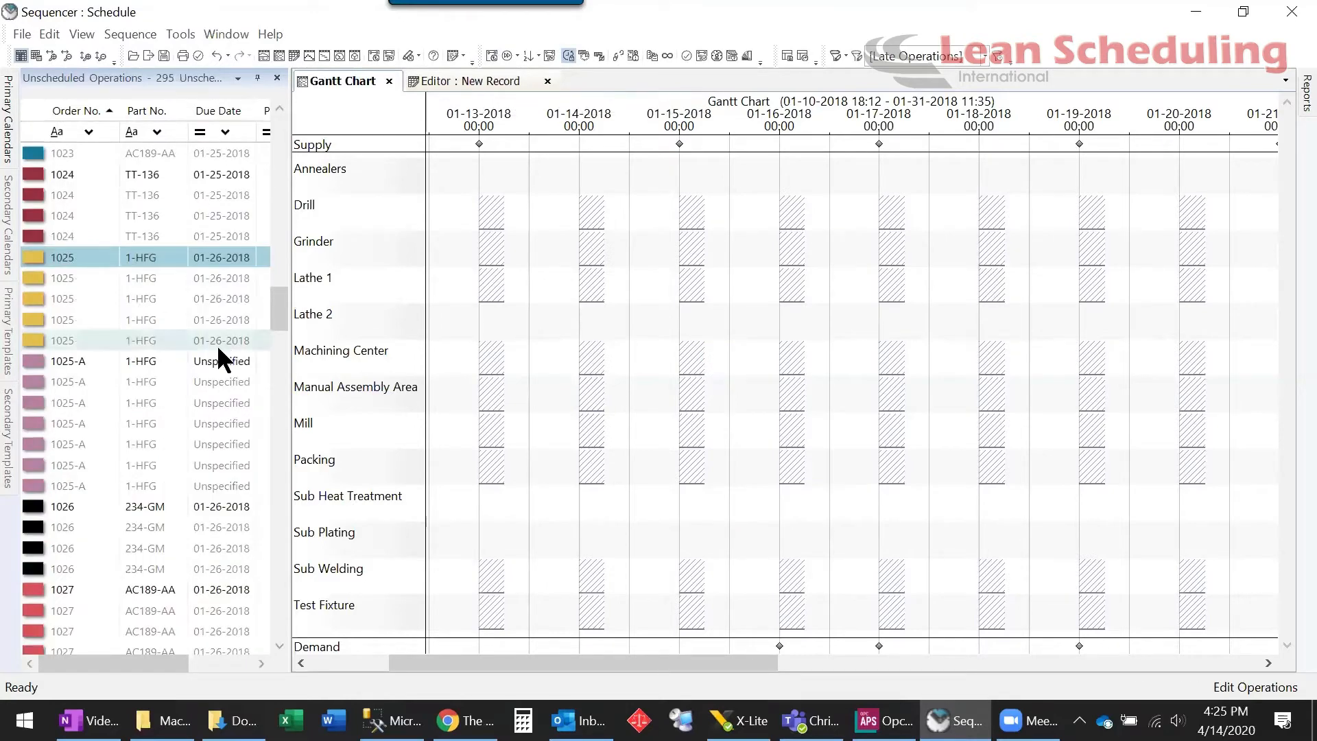
mouse_move(43, 345)
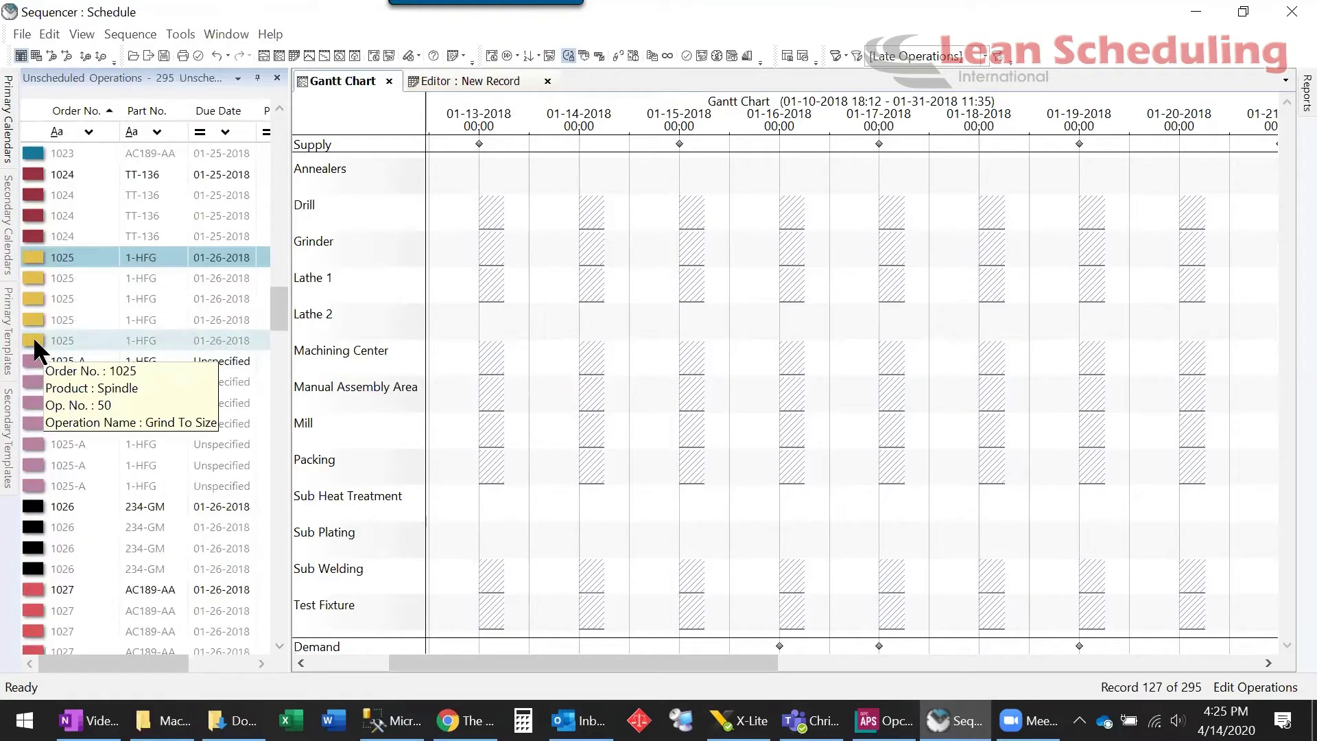
drag(33, 336, 34, 340)
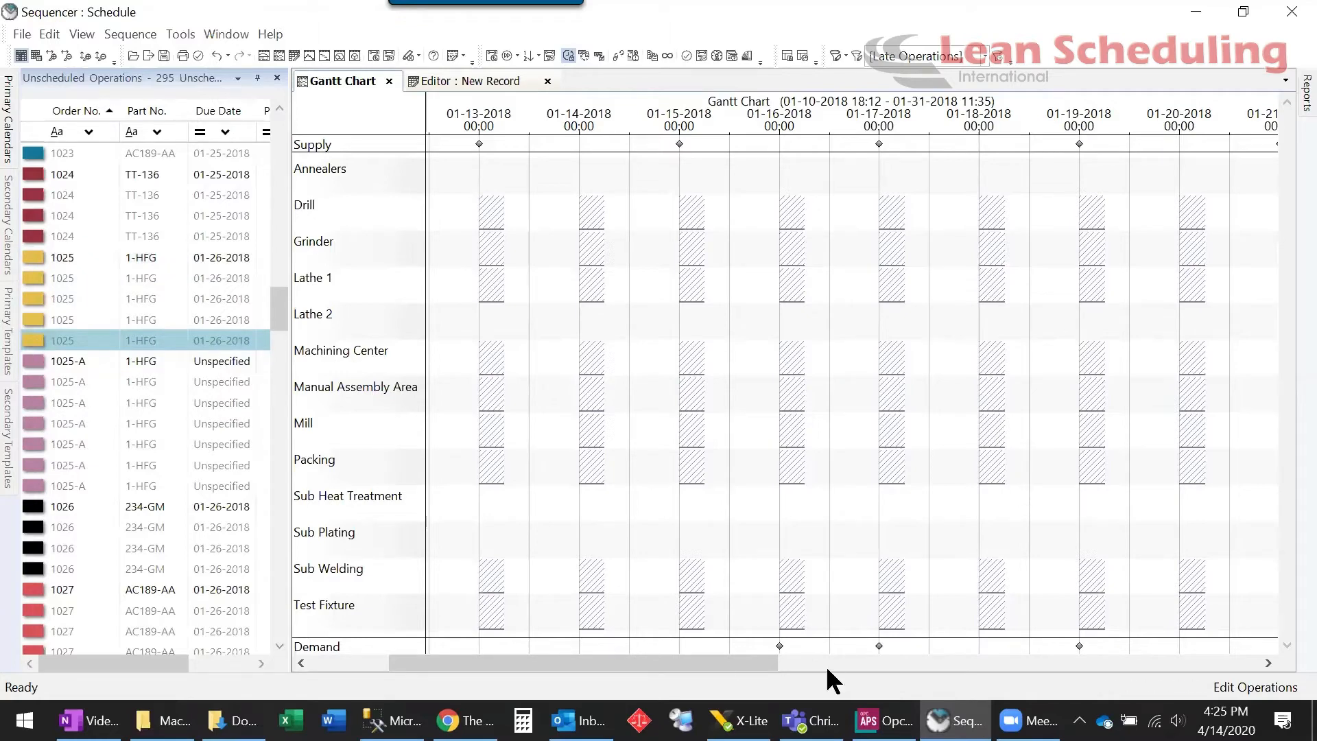
Schedule order 1025's Grind To Size operation on the Grinder near 01-25
drag(716, 662, 1048, 661)
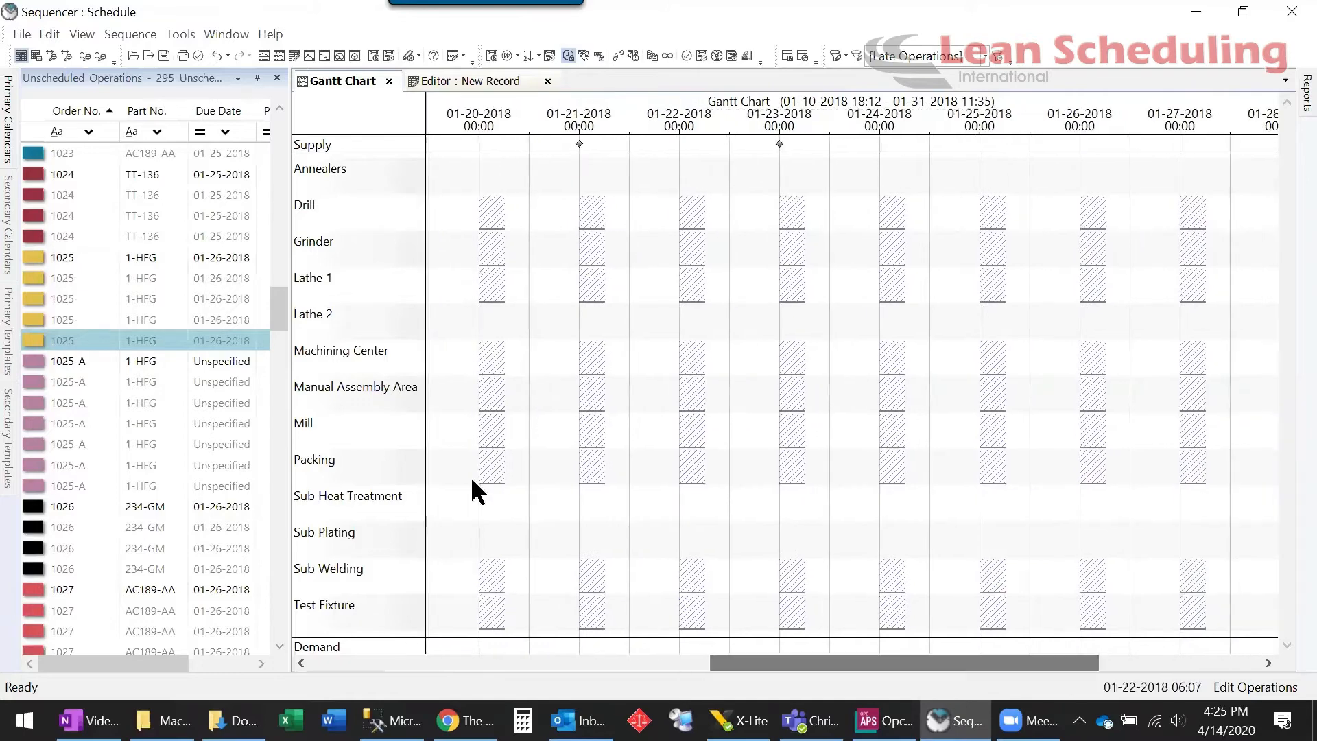
drag(29, 337, 1008, 251)
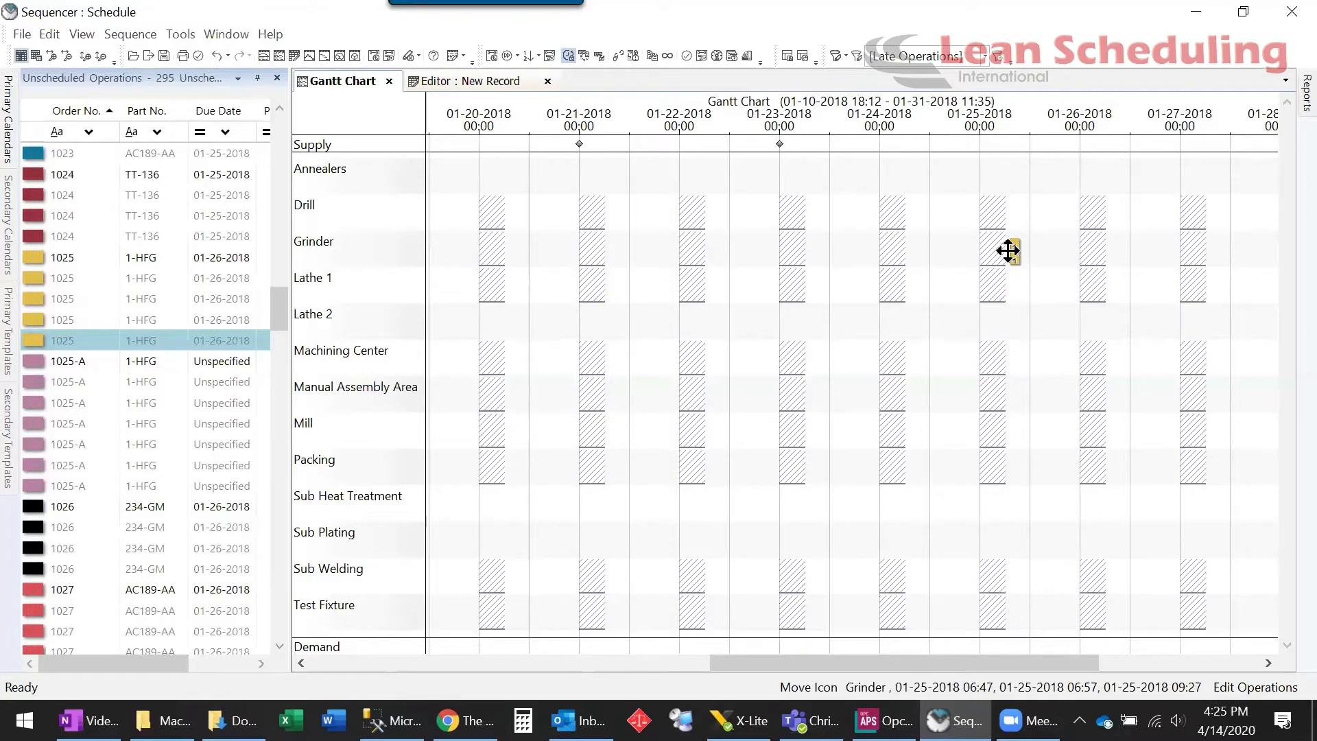
drag(1007, 251, 1007, 248)
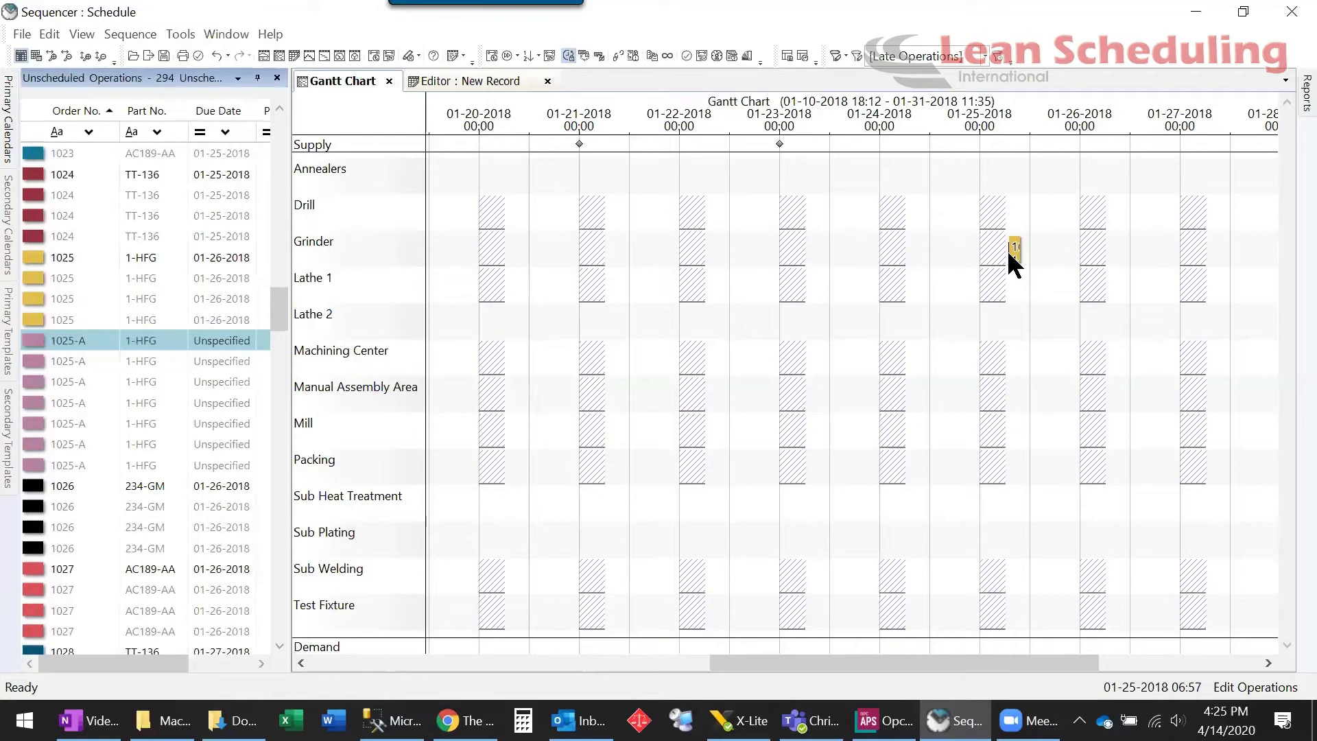
mouse_move(1012, 257)
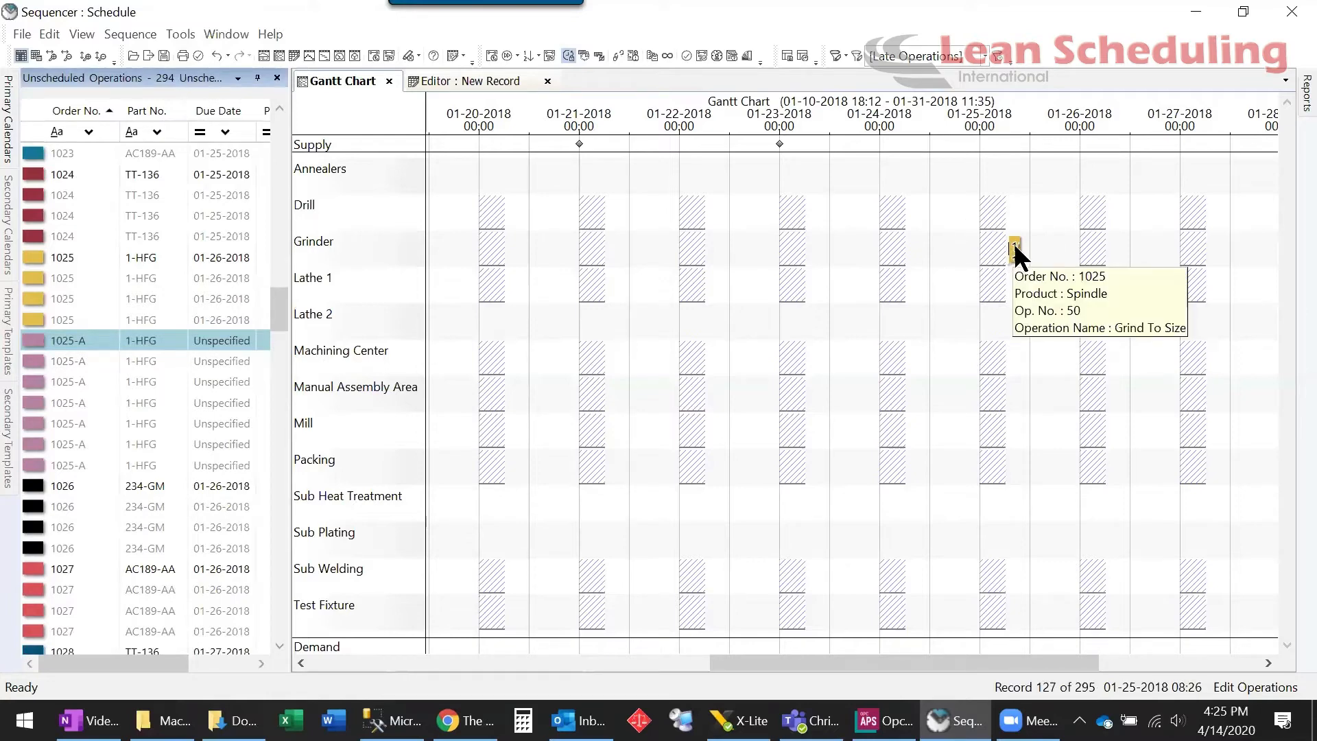
Place order 1025's other operations bi-directionally around the Grinder operation
right_click(1014, 243)
mouse_move(1053, 321)
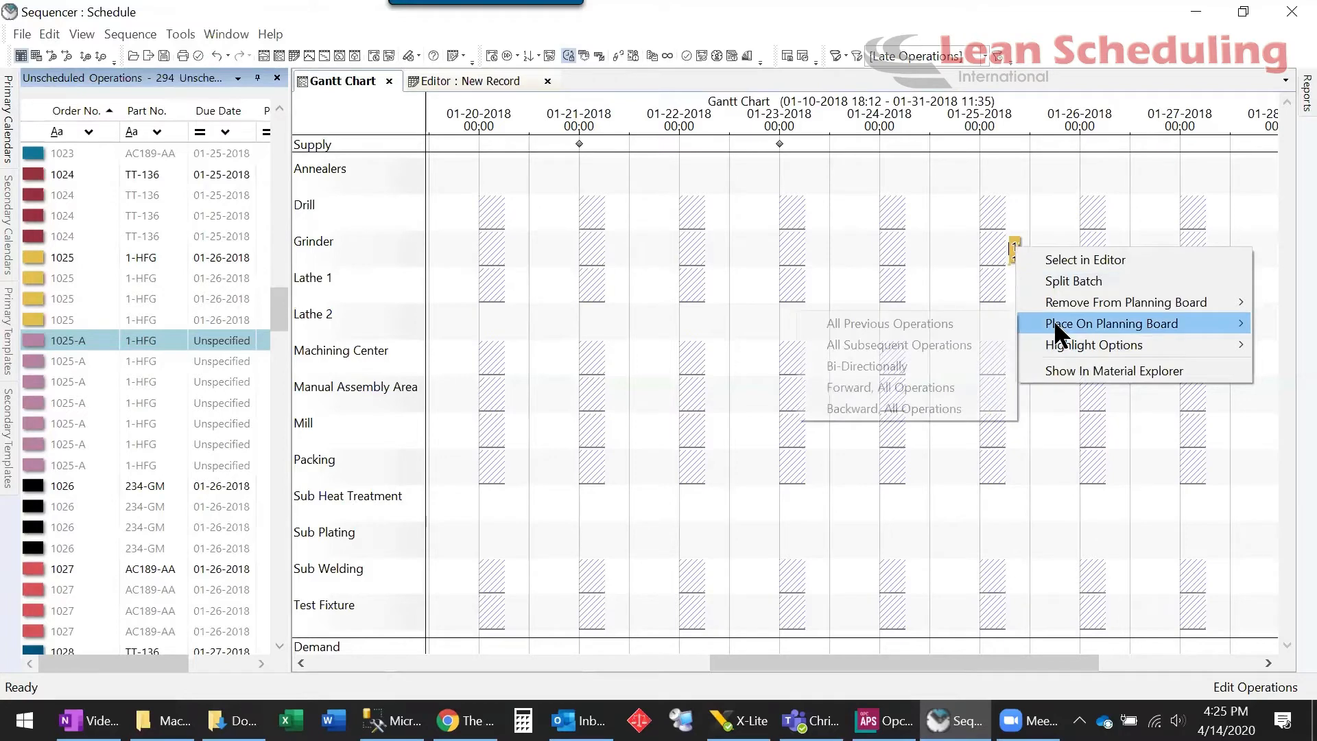
click(865, 367)
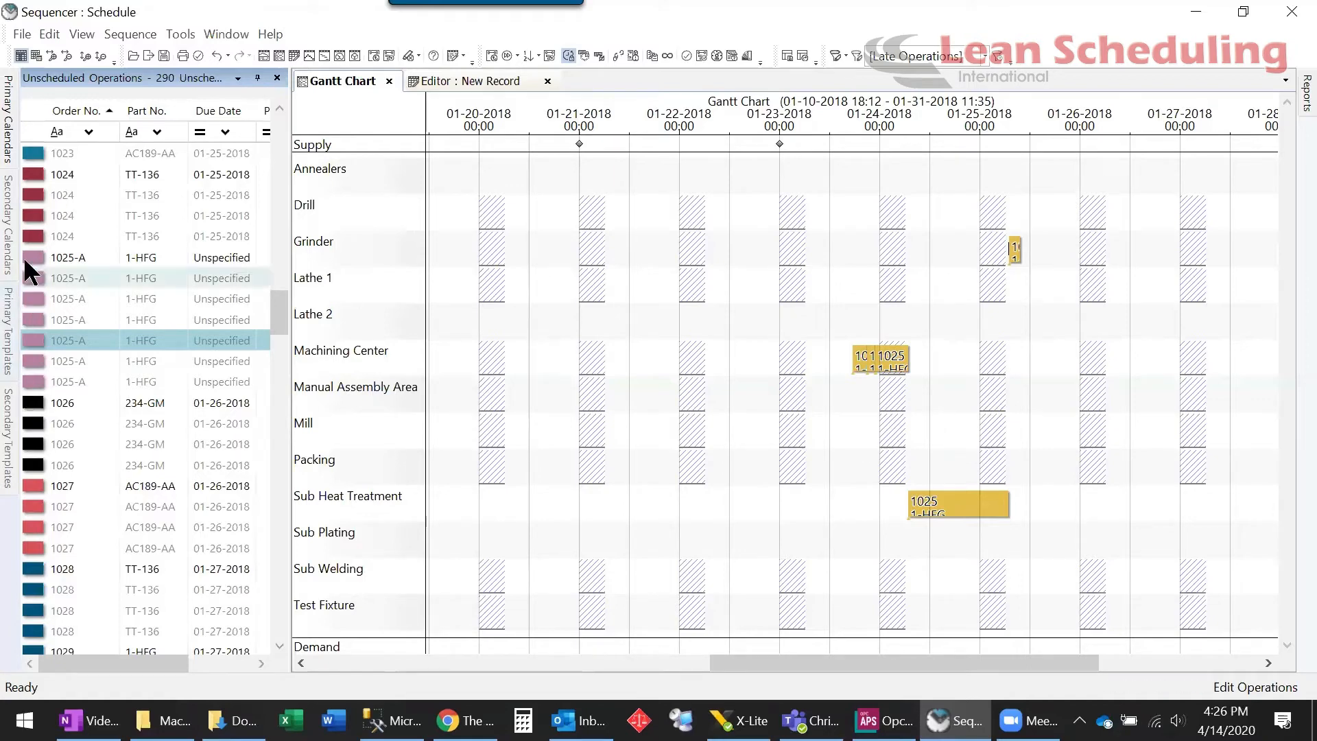
Put a 1025-A operation on Lathe 1 near 01-21 and drag 1025's Machining Center block to 01-21
mouse_move(31, 258)
drag(31, 258, 593, 294)
drag(600, 268, 600, 282)
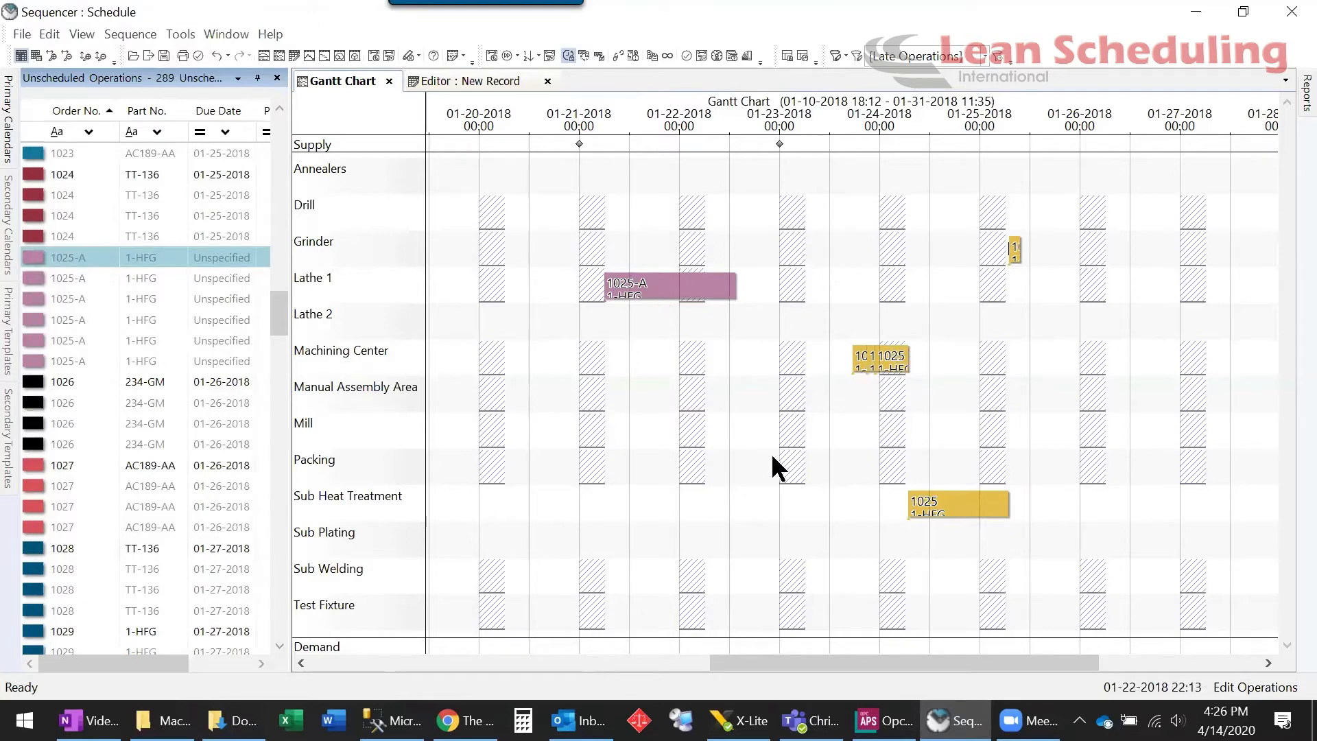
drag(861, 351, 615, 356)
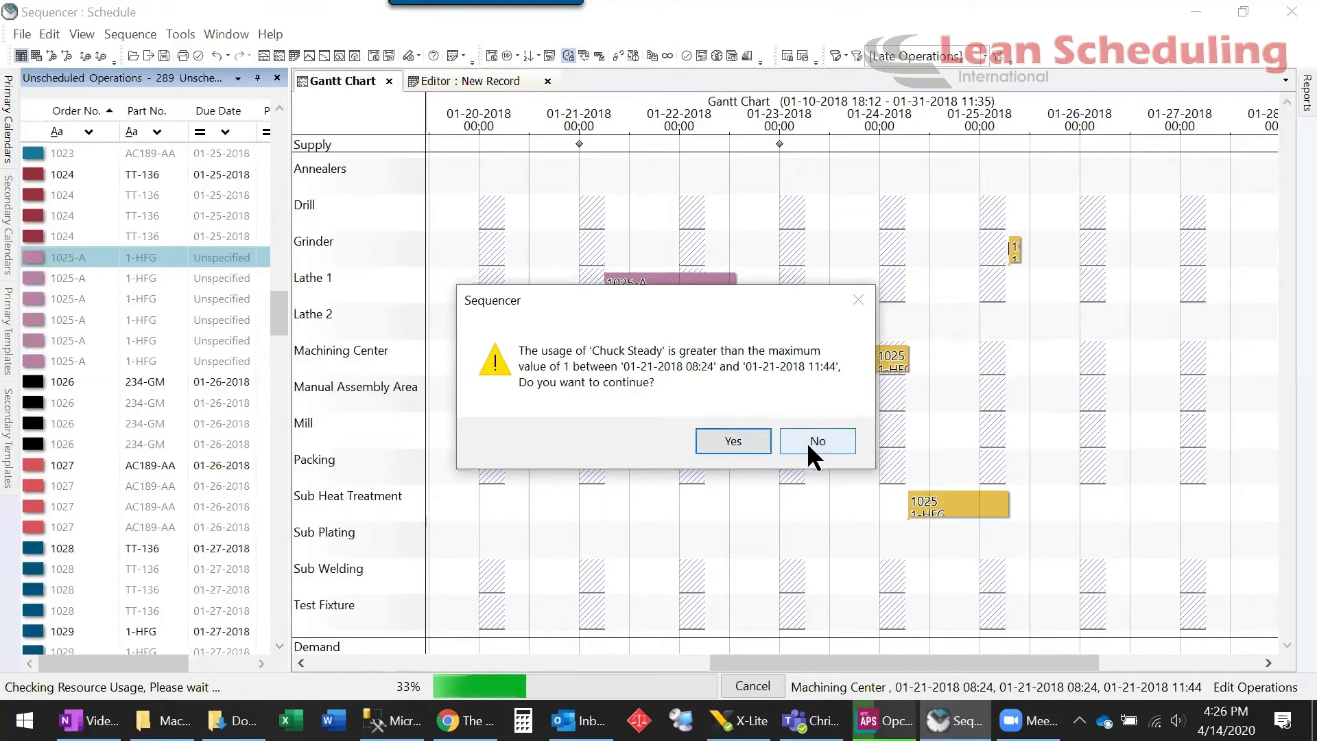
Decline the Chuck Steady overload so 1025's Machining Center operation stays at 01-24
click(696, 452)
click(687, 458)
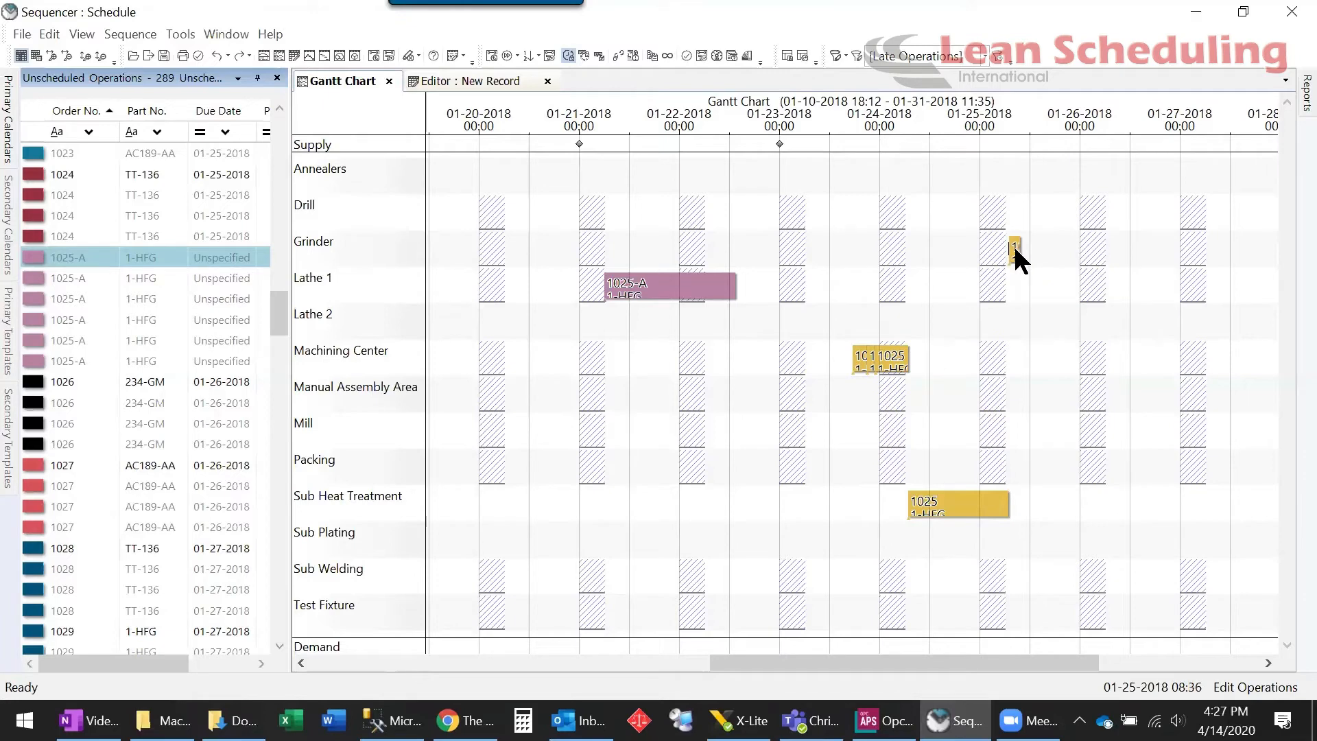
mouse_move(857, 360)
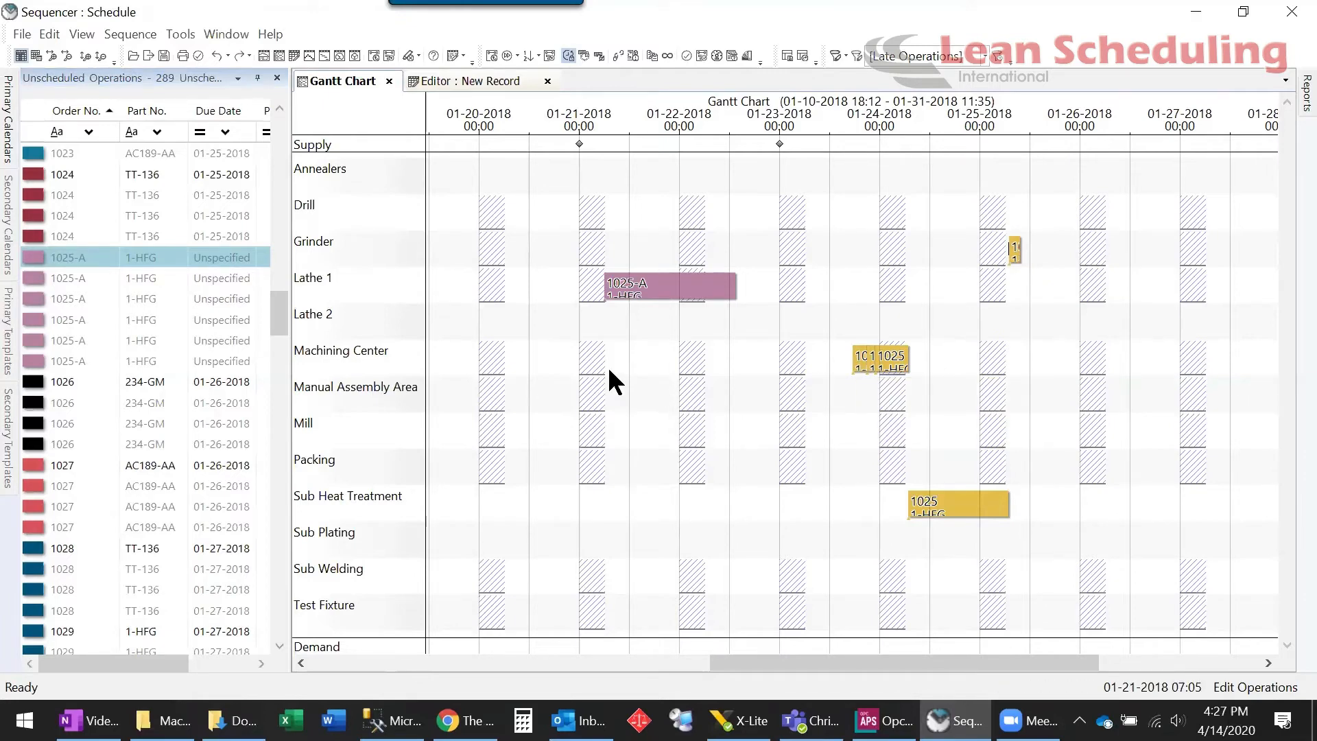
Move 1025's Machining Center operation to 01-21, accepting the Chuck Steady overload and keeping the move
drag(855, 356, 609, 357)
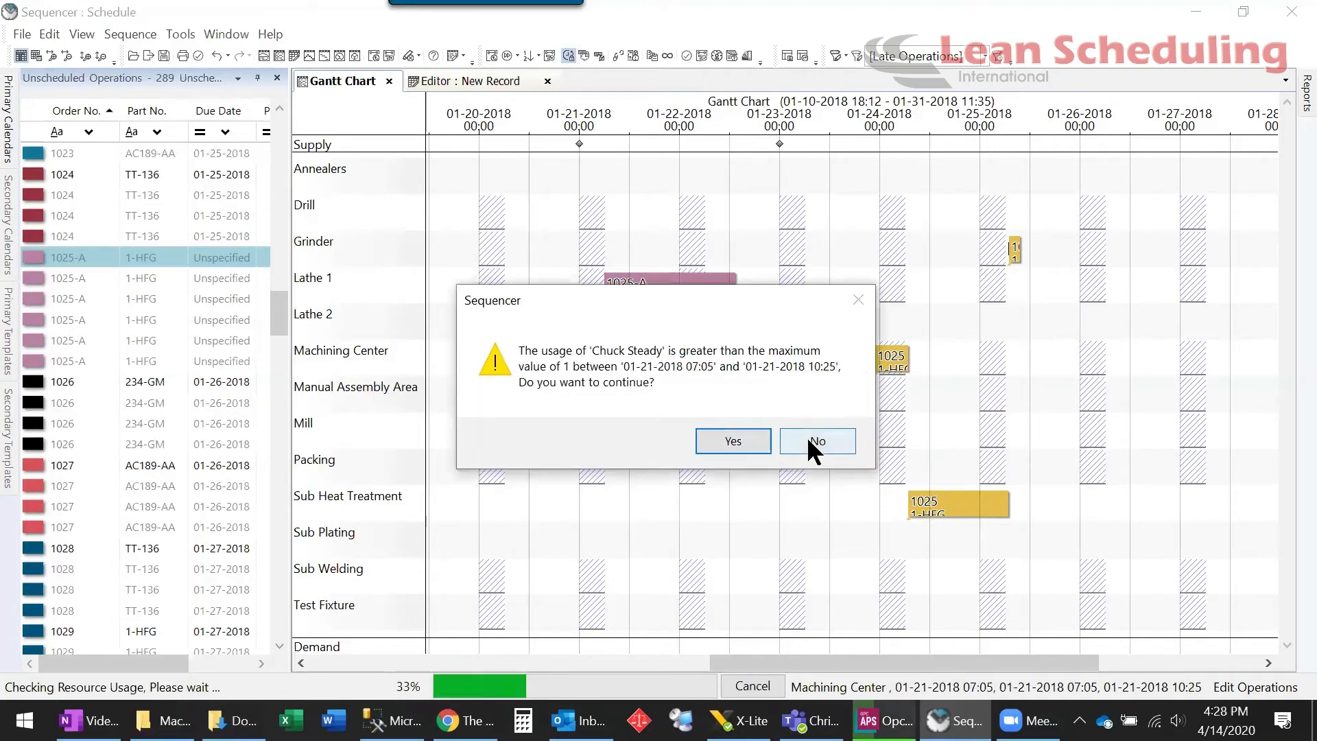
click(693, 451)
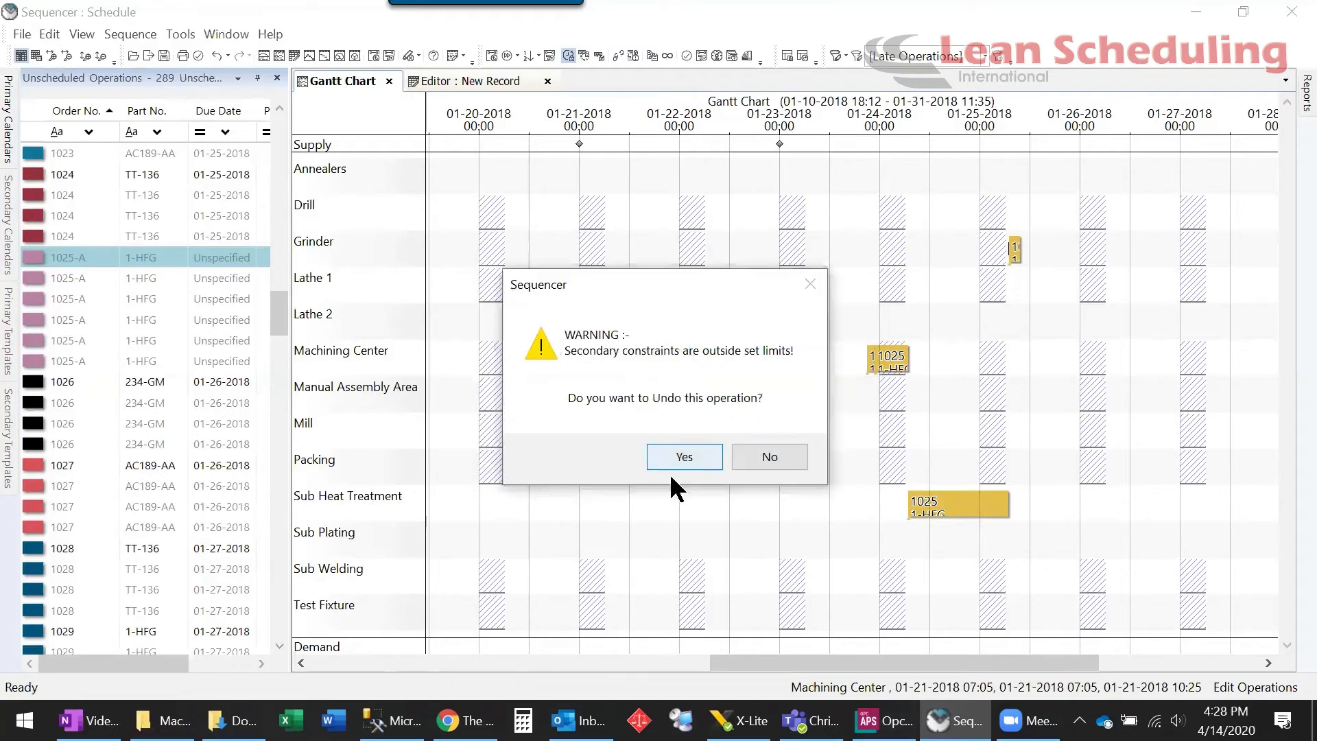
click(777, 458)
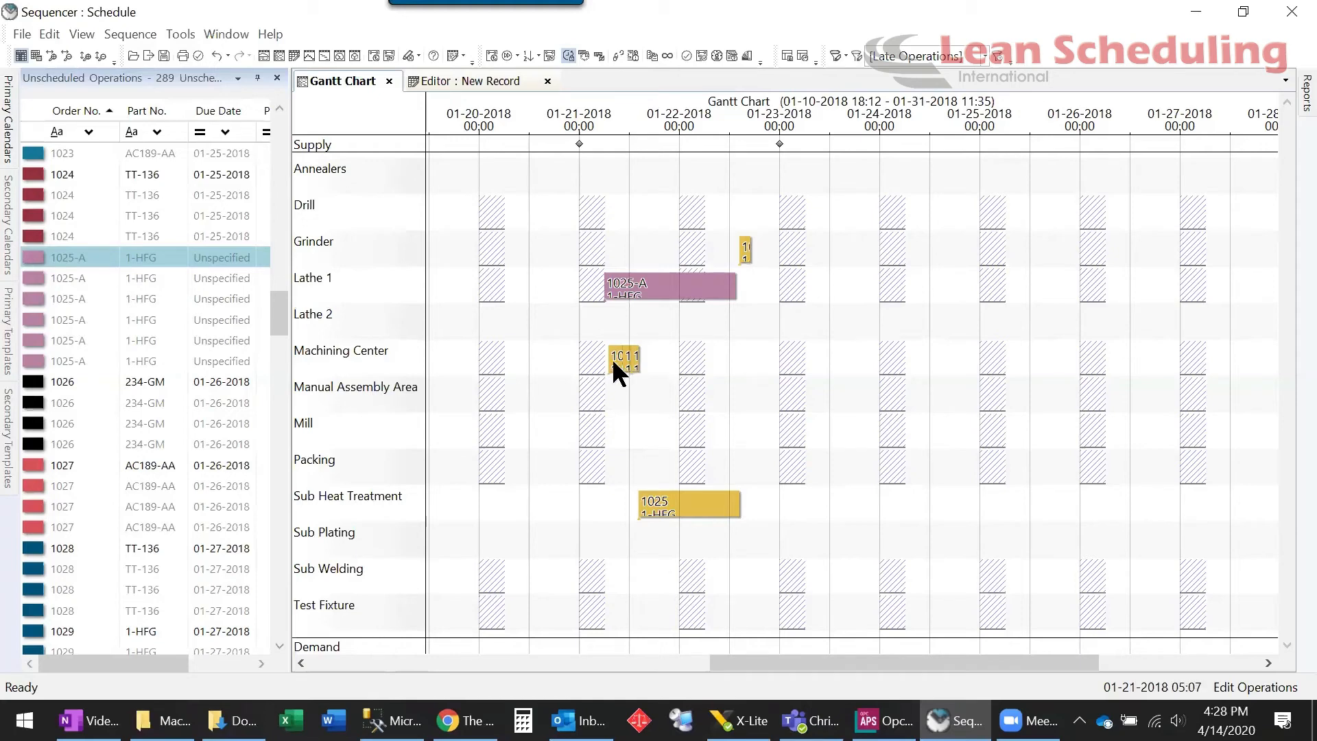
Shift 1025's Machining Center operation to 01-25 and its Sub Heat Treatment one day later
mouse_move(616, 365)
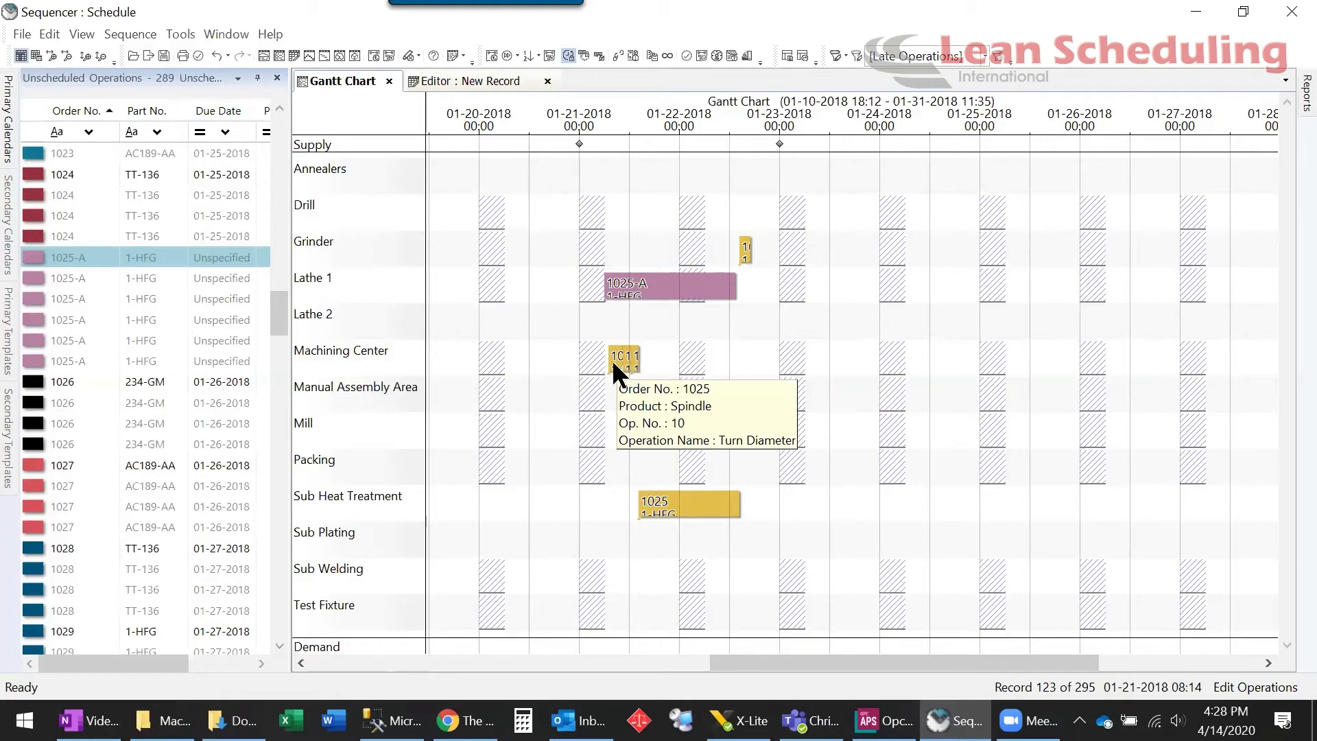
drag(611, 359, 948, 358)
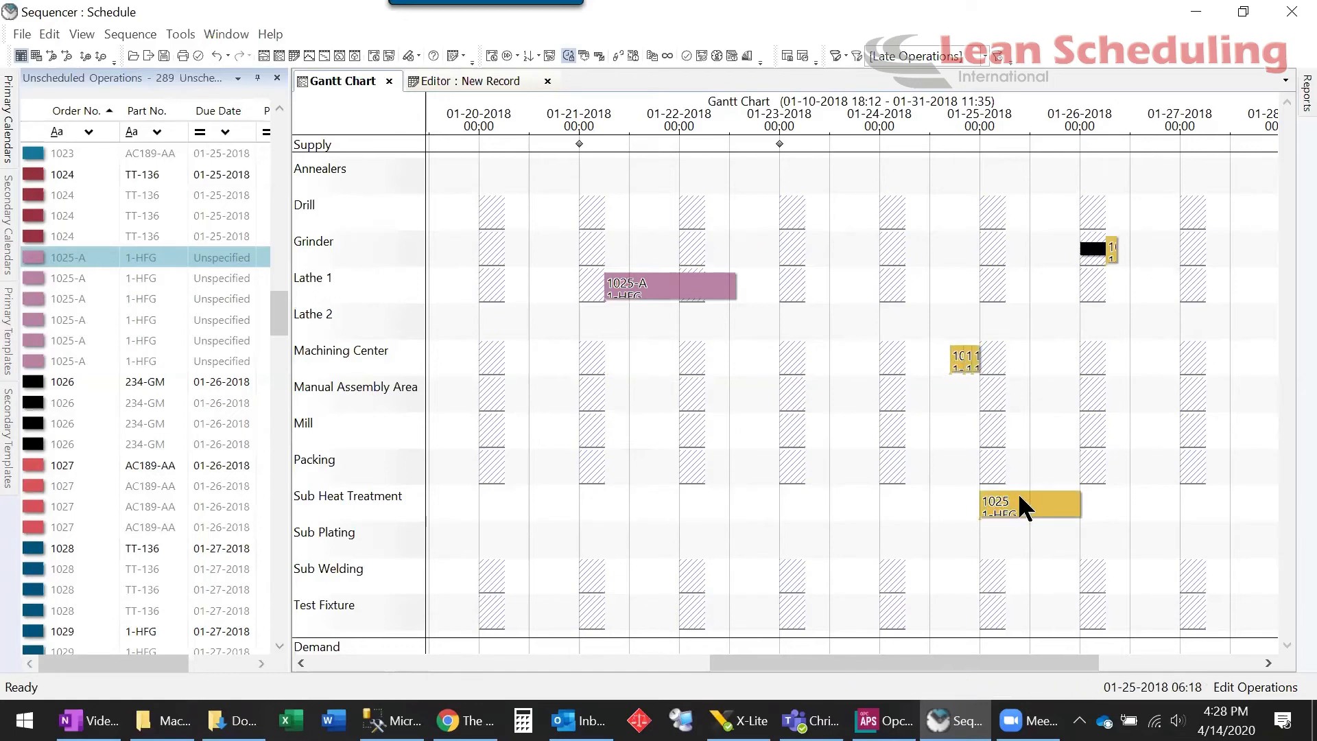
drag(1008, 502, 1090, 503)
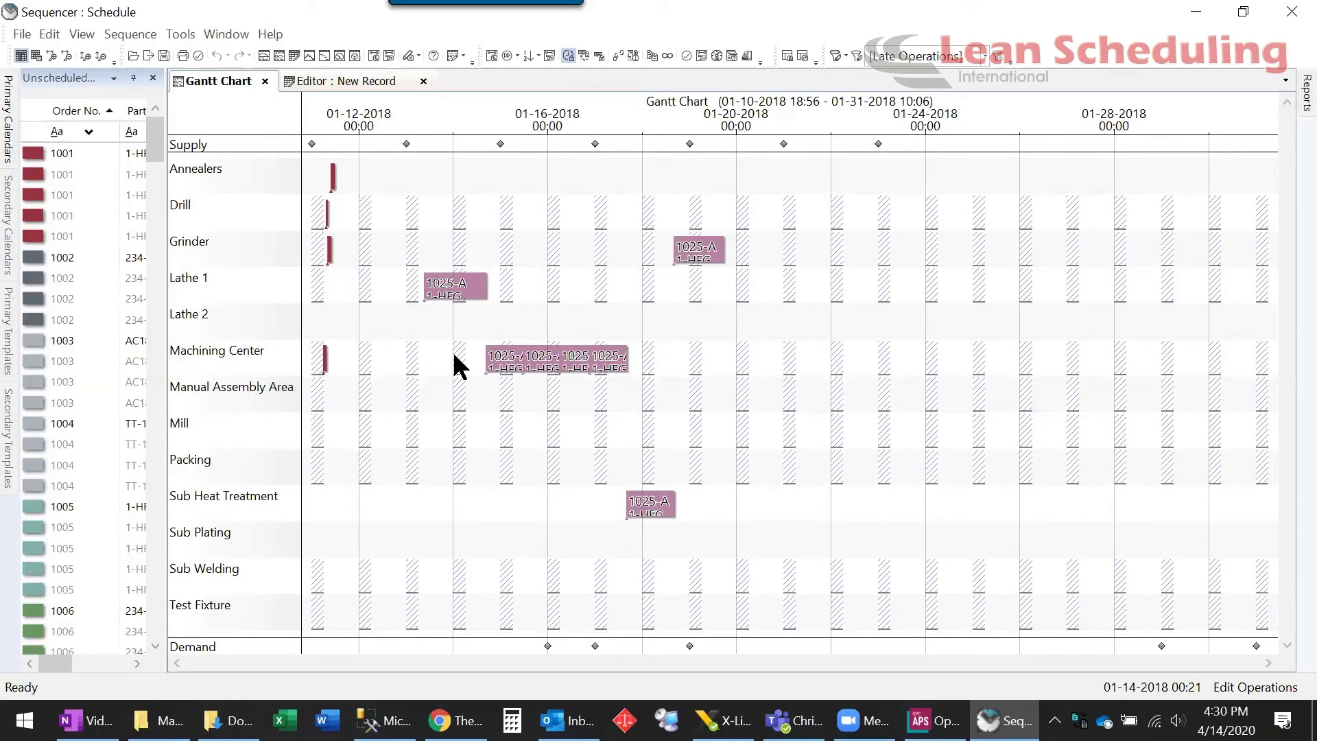
Group-select the four 1025-A operations, including Op 30 Mill Centre, and shift them to start near 01-20-2018
click(499, 360)
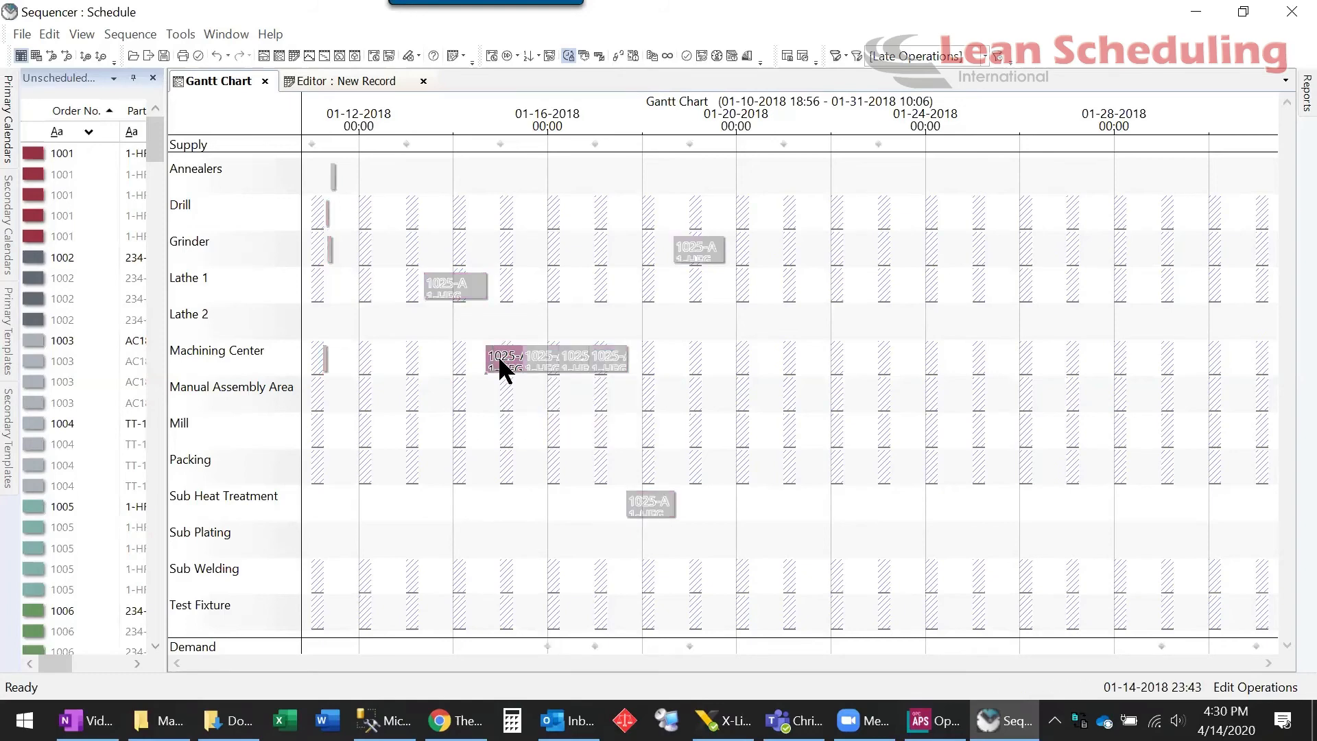
ctrl+click(605, 356)
ctrl+click(565, 354)
ctrl+click(537, 357)
drag(498, 356, 516, 428)
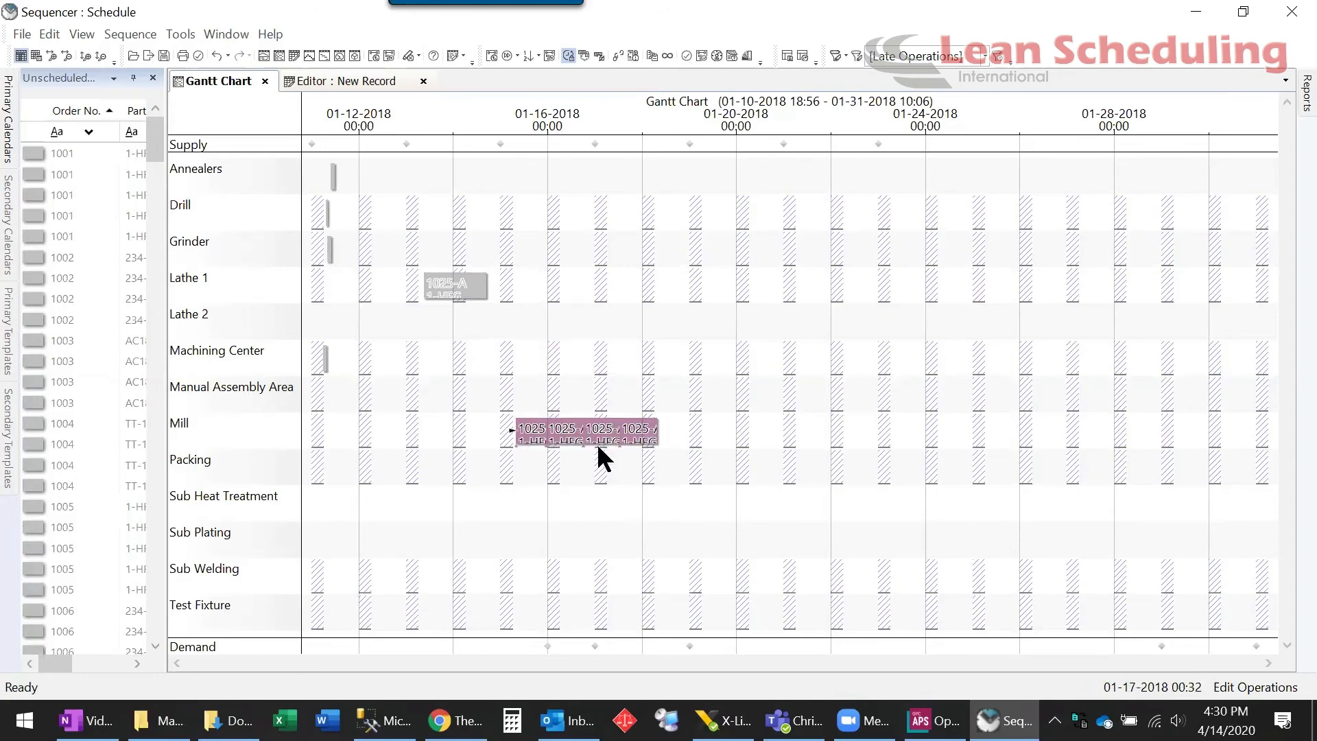
drag(690, 363, 695, 352)
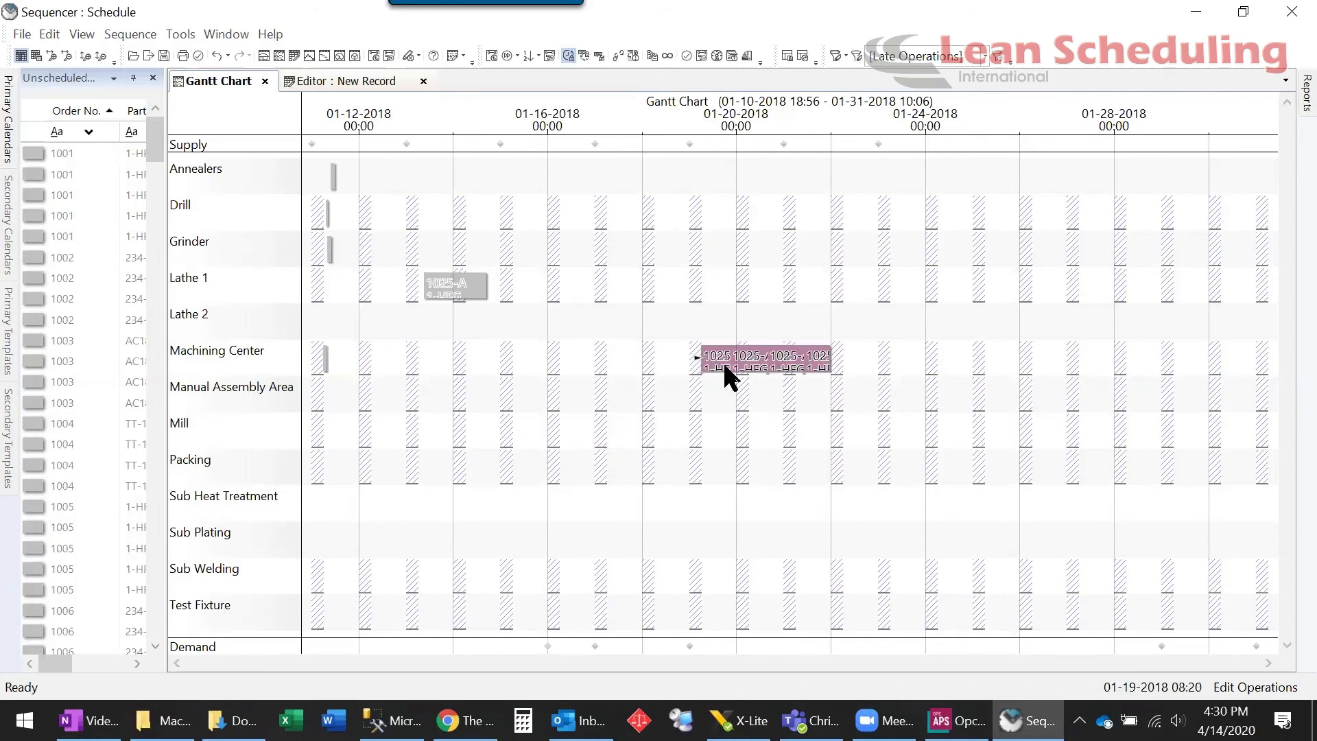
mouse_move(742, 367)
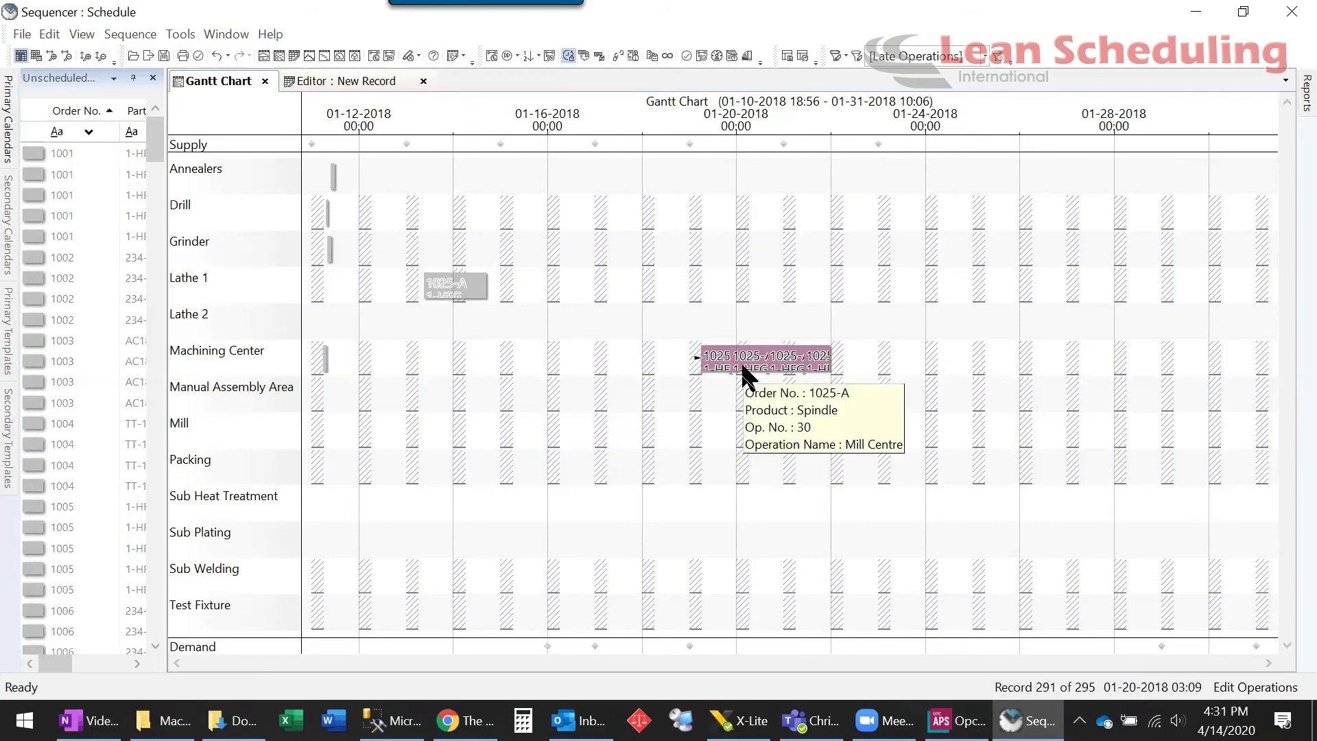